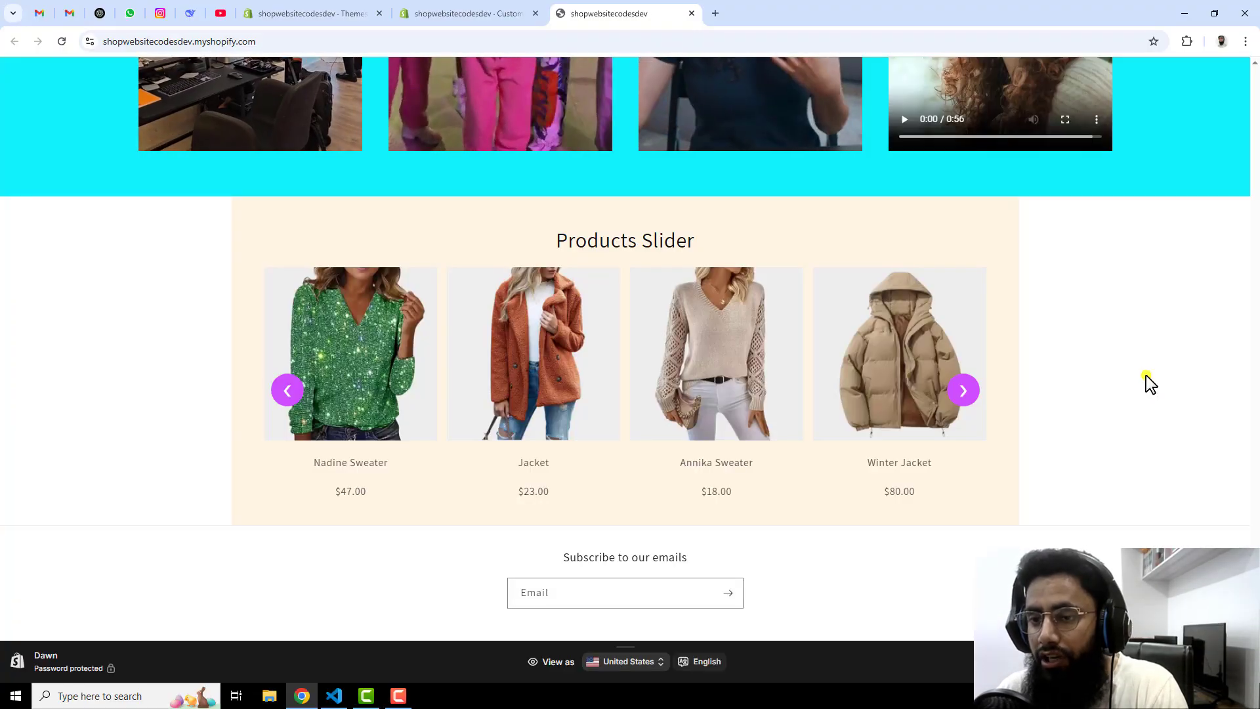
- Browse the storefront, advancing the product slider and switching the pricing cards to yearly
{"action": "left_click", "coordinate": [960, 391]}
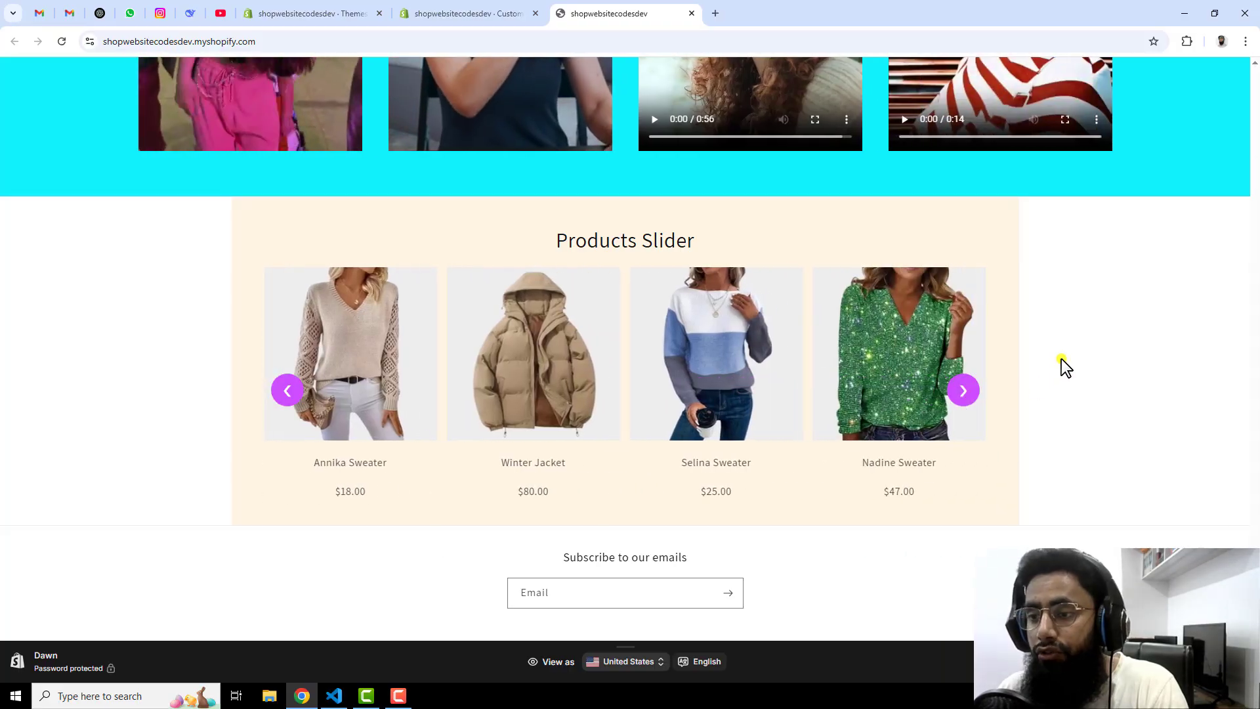
{"action": "scroll", "coordinate": [1061, 360], "scroll_direction": "up", "scroll_amount": 5}
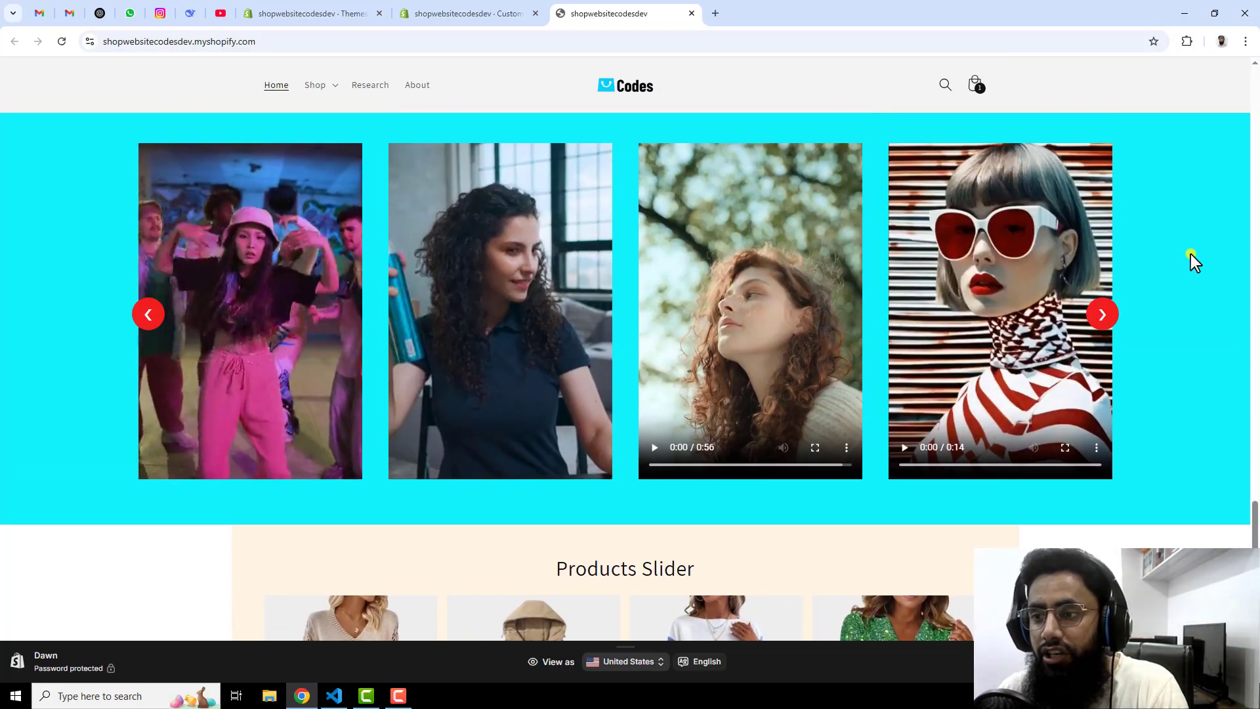
{"action": "scroll", "coordinate": [1189, 255], "scroll_direction": "up", "scroll_amount": 1}
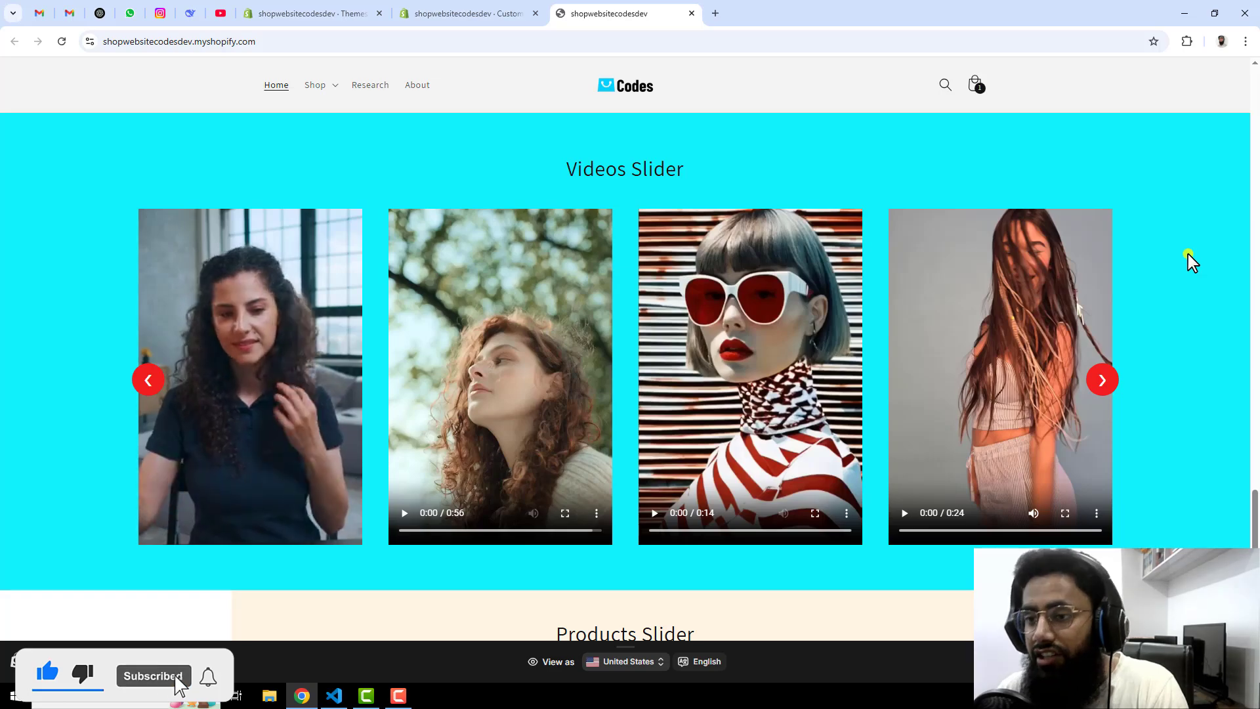
{"action": "scroll", "coordinate": [1189, 254], "scroll_direction": "up", "scroll_amount": 7}
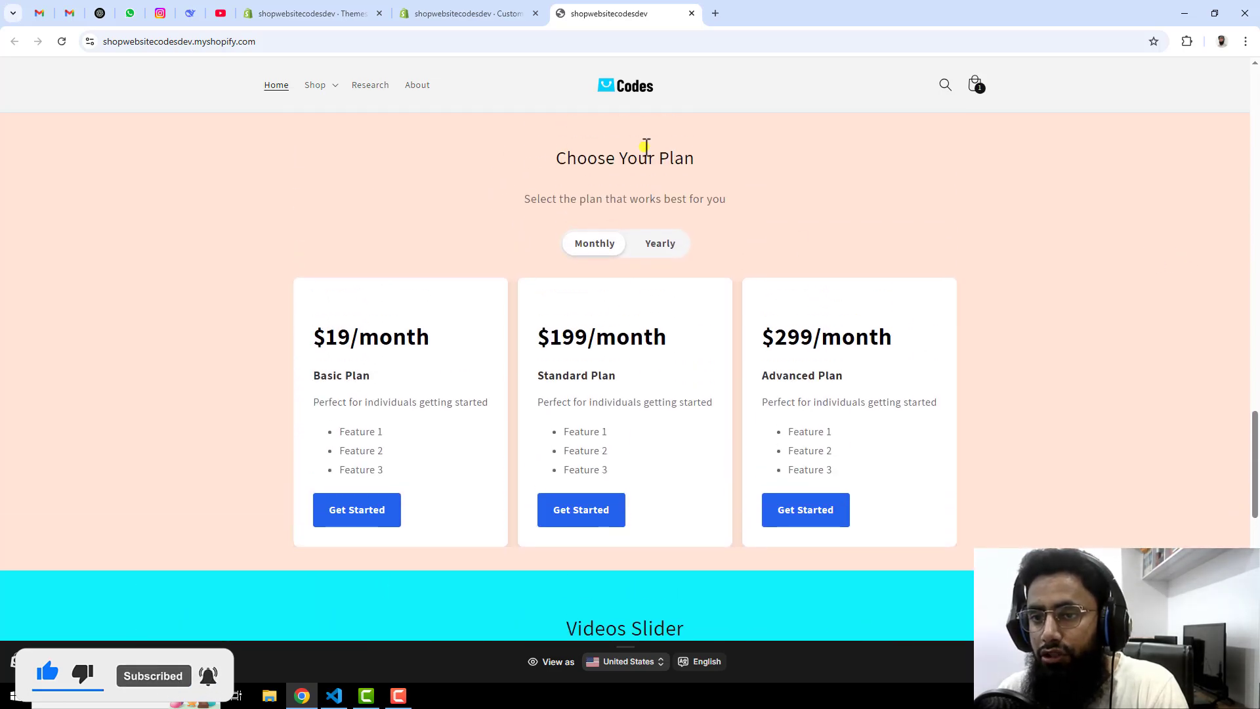
{"action": "scroll", "coordinate": [997, 253], "scroll_direction": "up", "scroll_amount": 1}
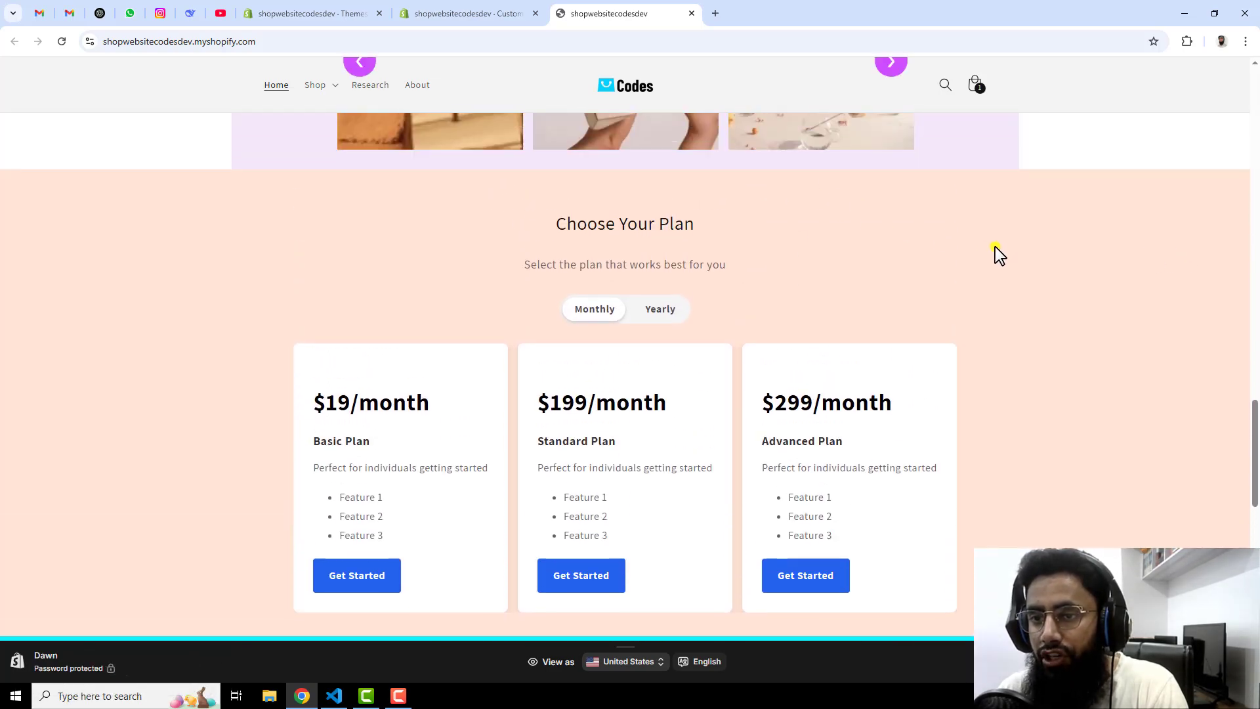
{"action": "left_click", "coordinate": [648, 318]}
{"action": "scroll", "coordinate": [909, 313], "scroll_direction": "up", "scroll_amount": 5}
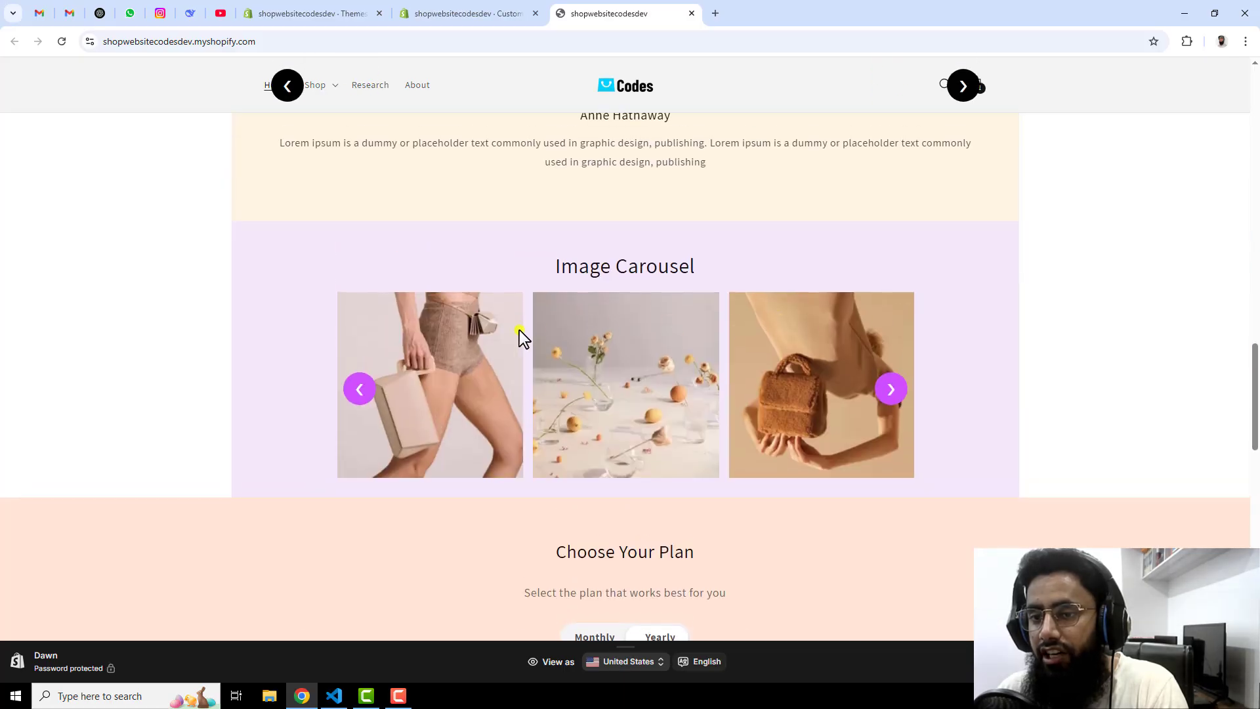
{"action": "scroll", "coordinate": [690, 357], "scroll_direction": "up", "scroll_amount": 5}
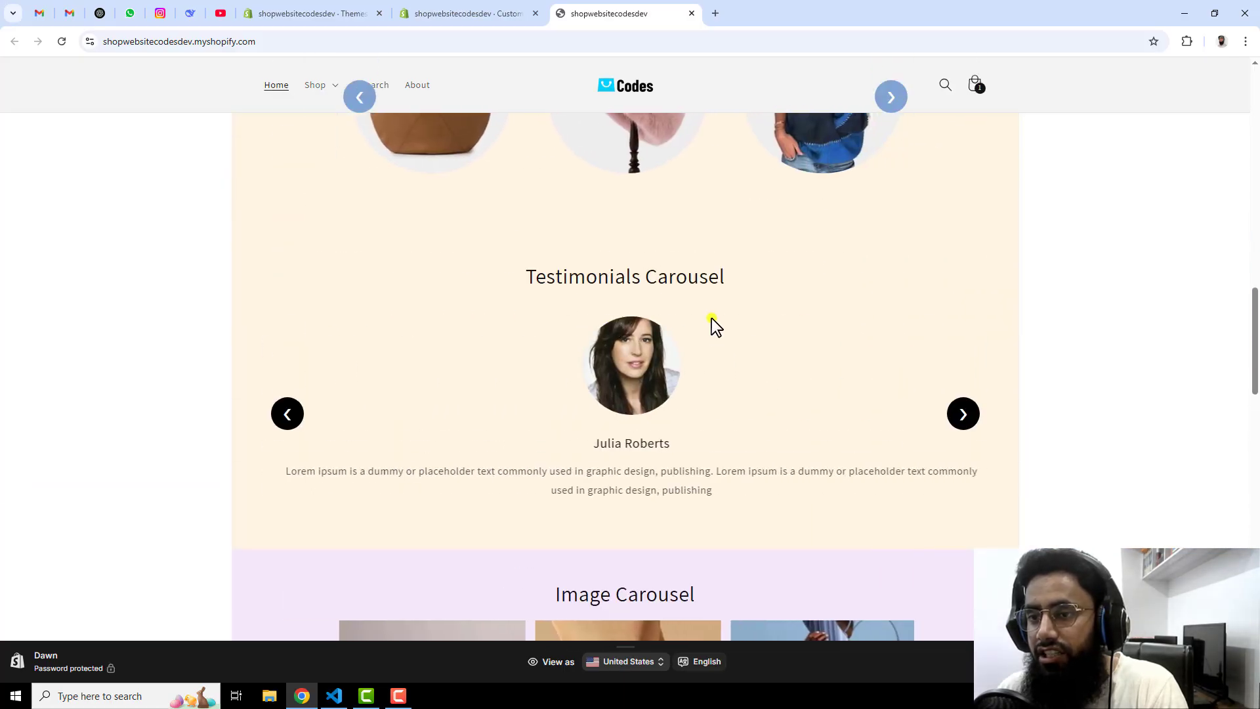
{"action": "scroll", "coordinate": [711, 320], "scroll_direction": "up", "scroll_amount": 5}
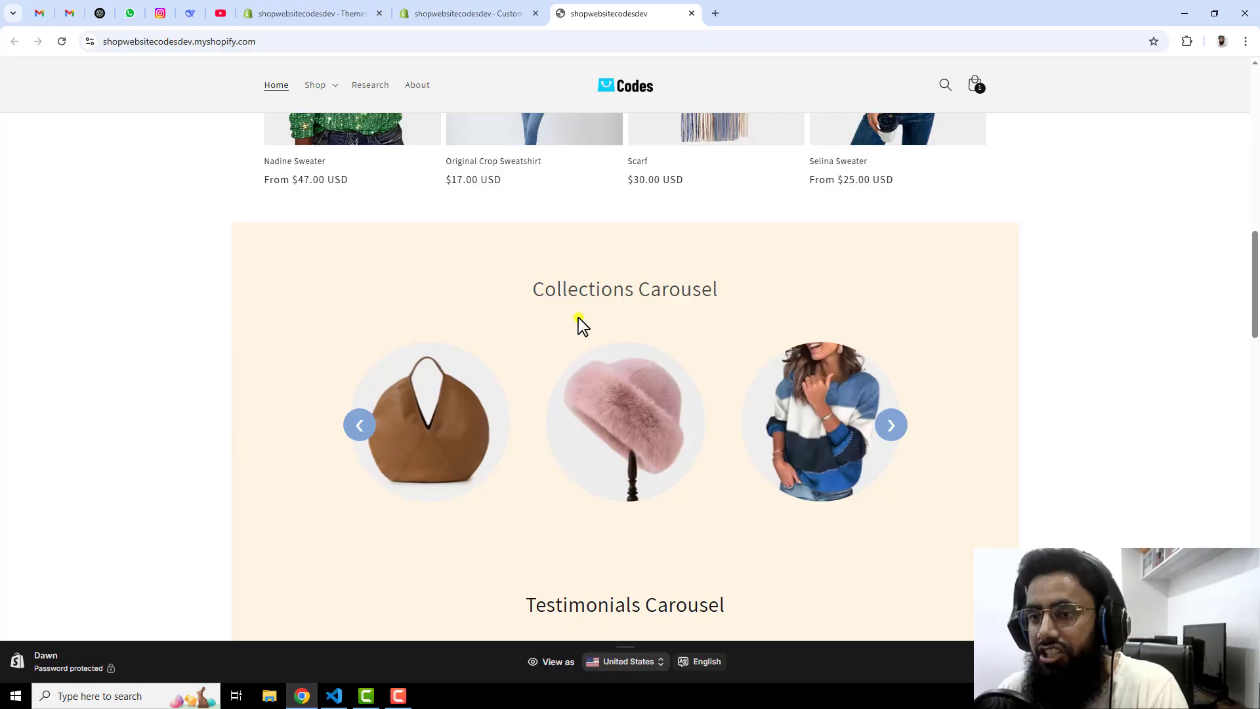
{"action": "scroll", "coordinate": [578, 318], "scroll_direction": "down", "scroll_amount": 5}
{"action": "scroll", "coordinate": [577, 320], "scroll_direction": "down", "scroll_amount": 15}
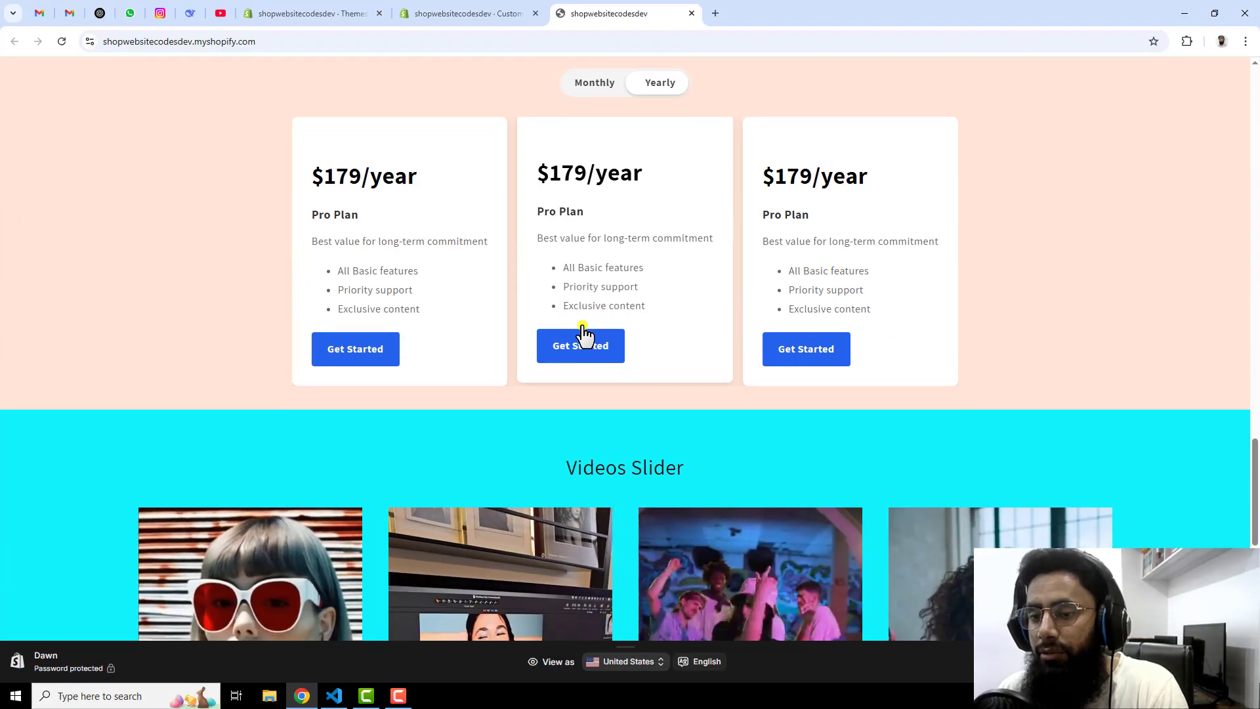
{"action": "scroll", "coordinate": [582, 325], "scroll_direction": "down", "scroll_amount": 6}
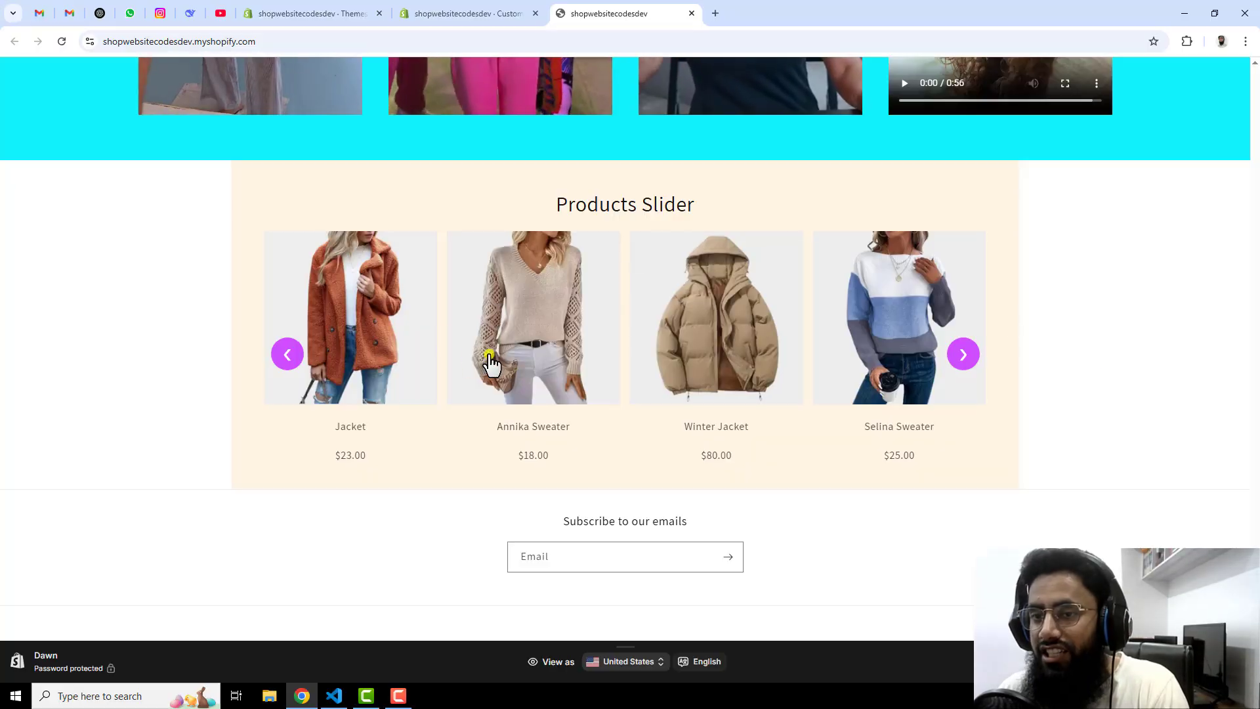
- Inspect the slider in developer tools' mobile view, advancing it twice, then close the tools
{"action": "right_click", "coordinate": [959, 187]}
{"action": "left_click", "coordinate": [996, 472]}
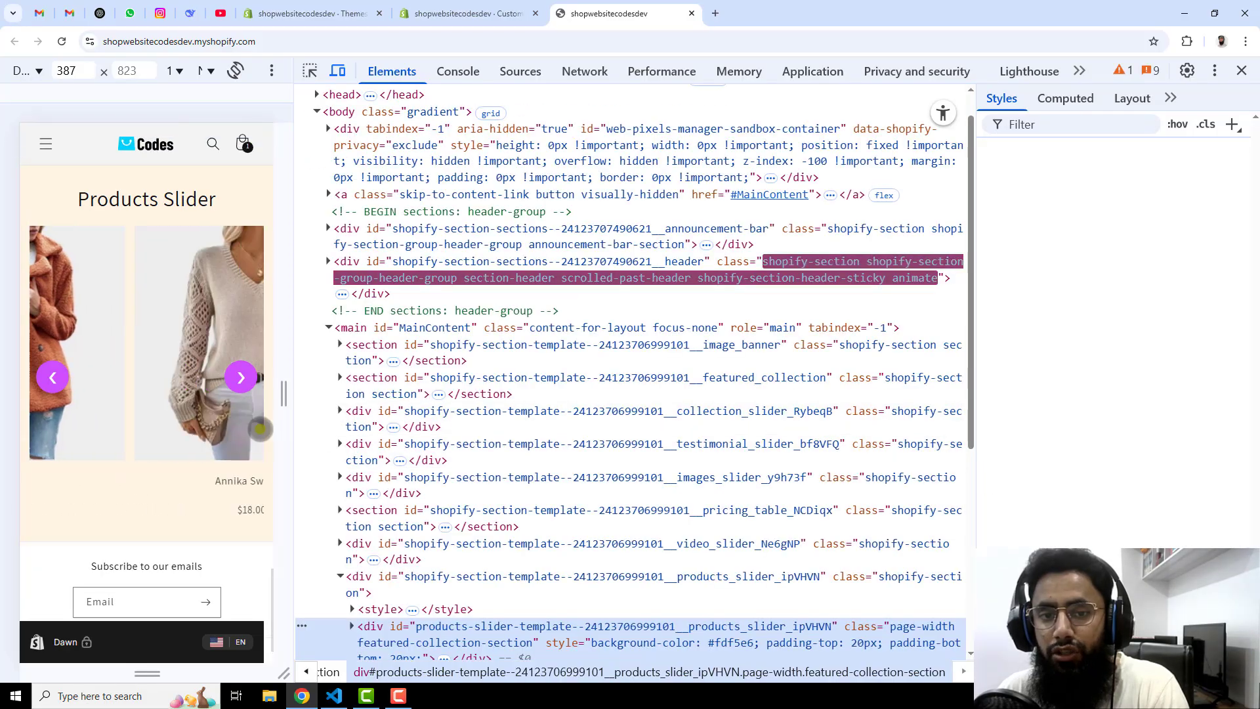
{"action": "left_click", "coordinate": [62, 41]}
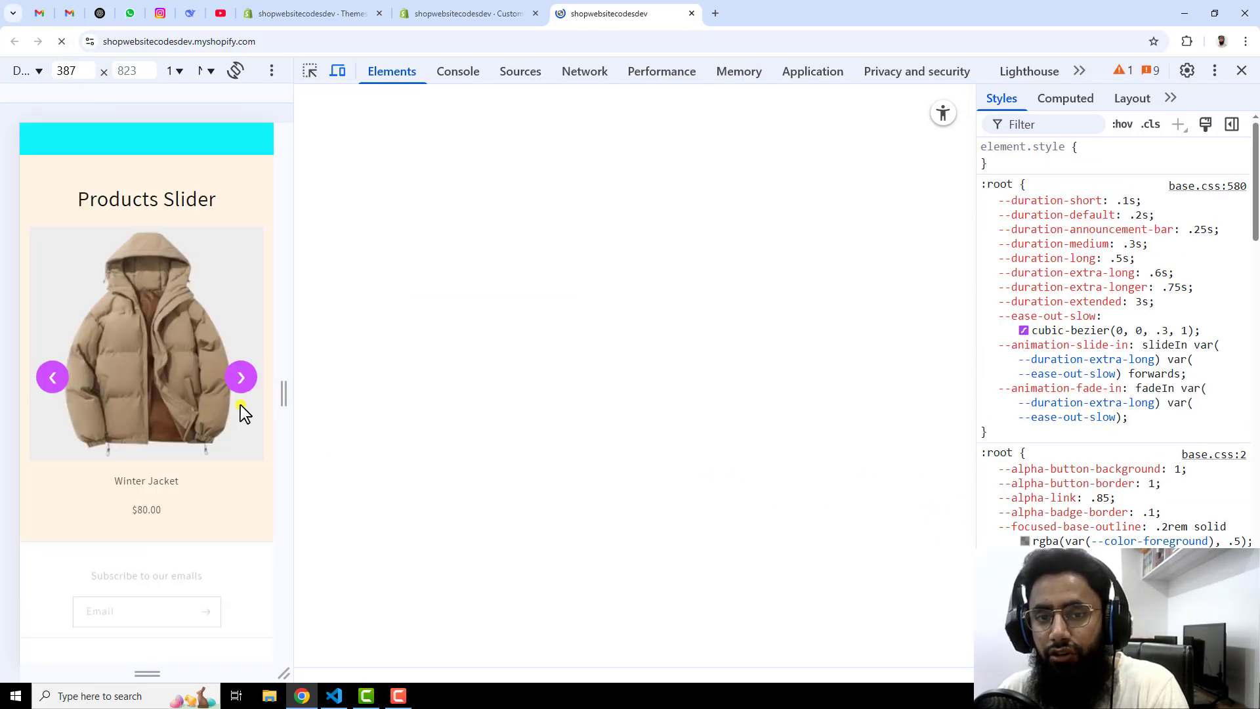
{"action": "left_click", "coordinate": [241, 377]}
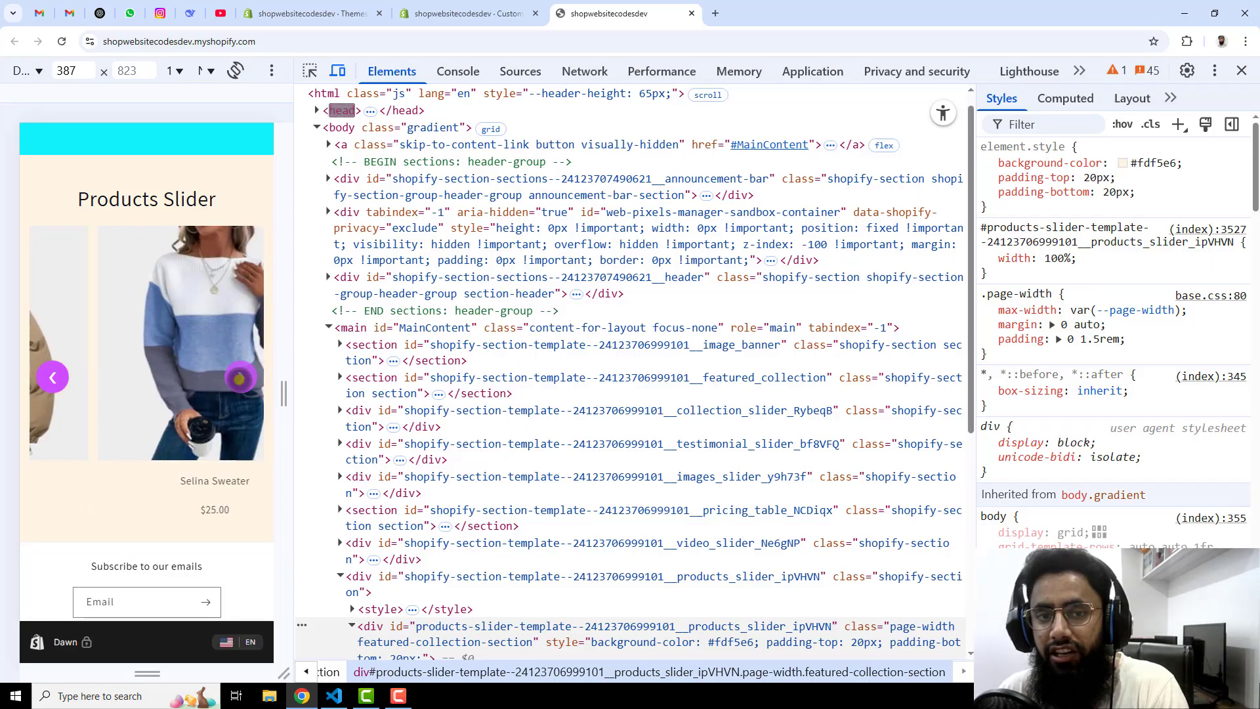
{"action": "left_click", "coordinate": [241, 378]}
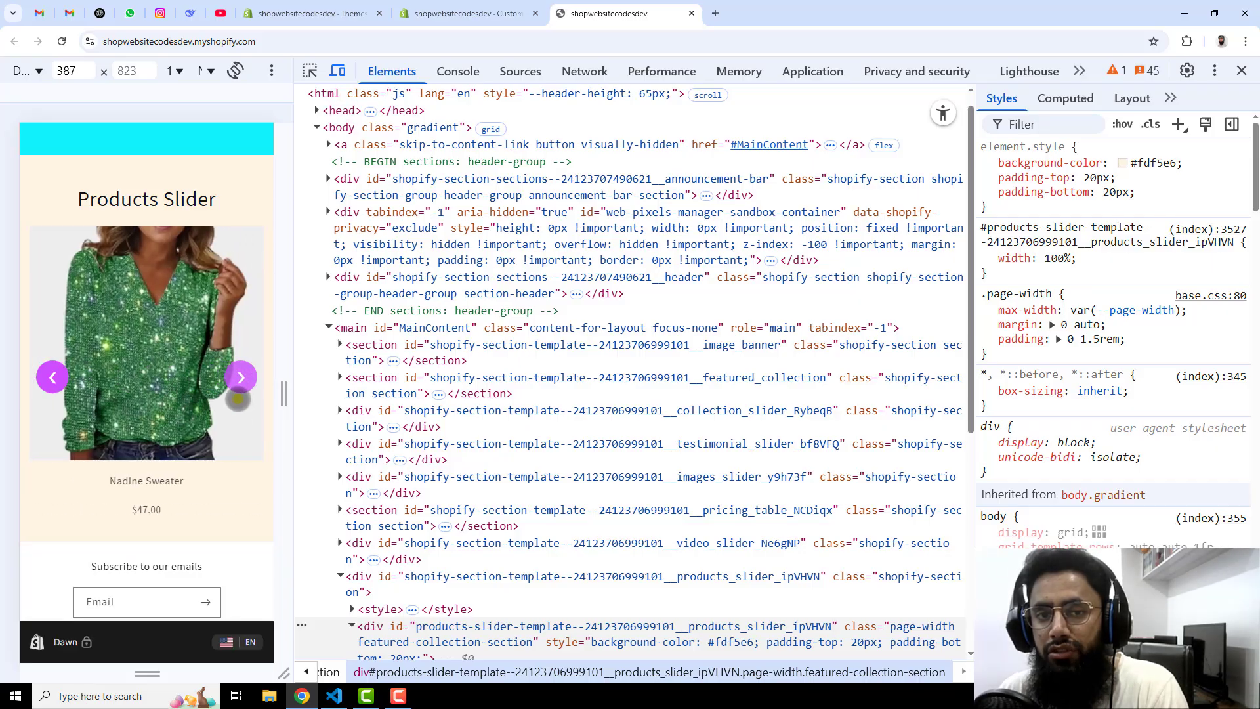
{"action": "left_click", "coordinate": [1246, 70]}
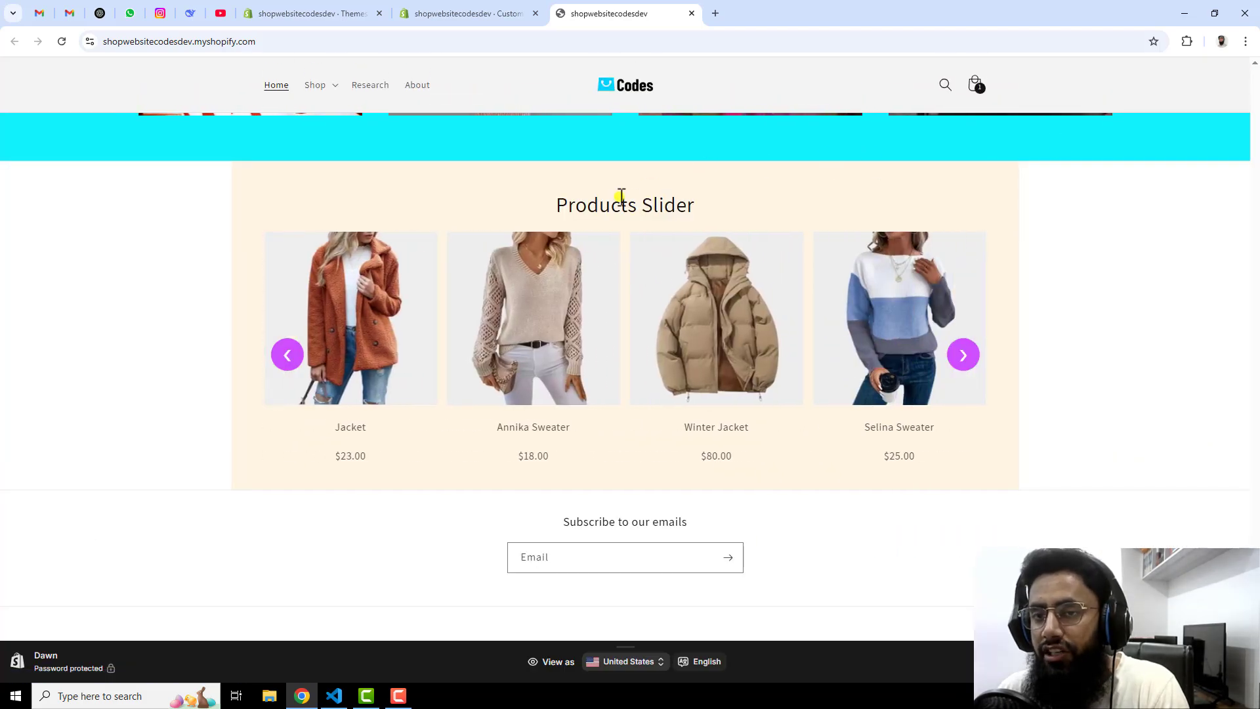
- Delete the Products Slider section in the customizer, save, and exit to the Themes page
{"action": "left_click", "coordinate": [466, 13]}
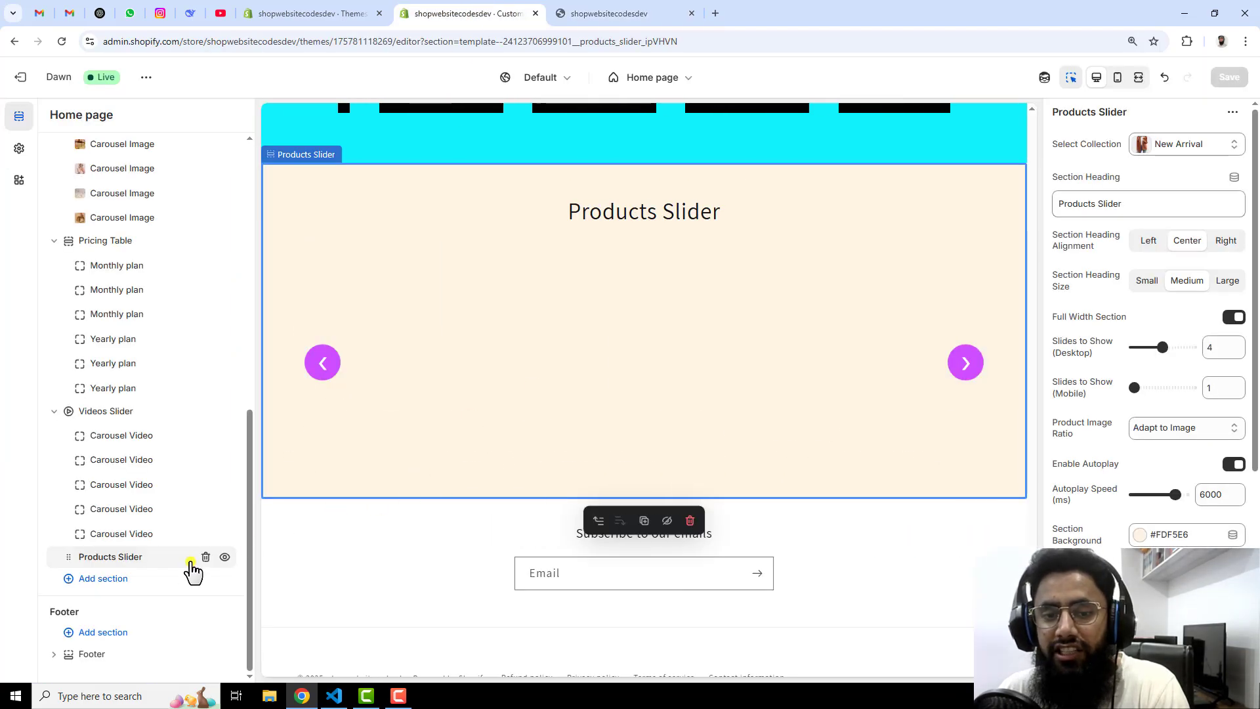
{"action": "left_click", "coordinate": [205, 557]}
{"action": "left_click", "coordinate": [1229, 77]}
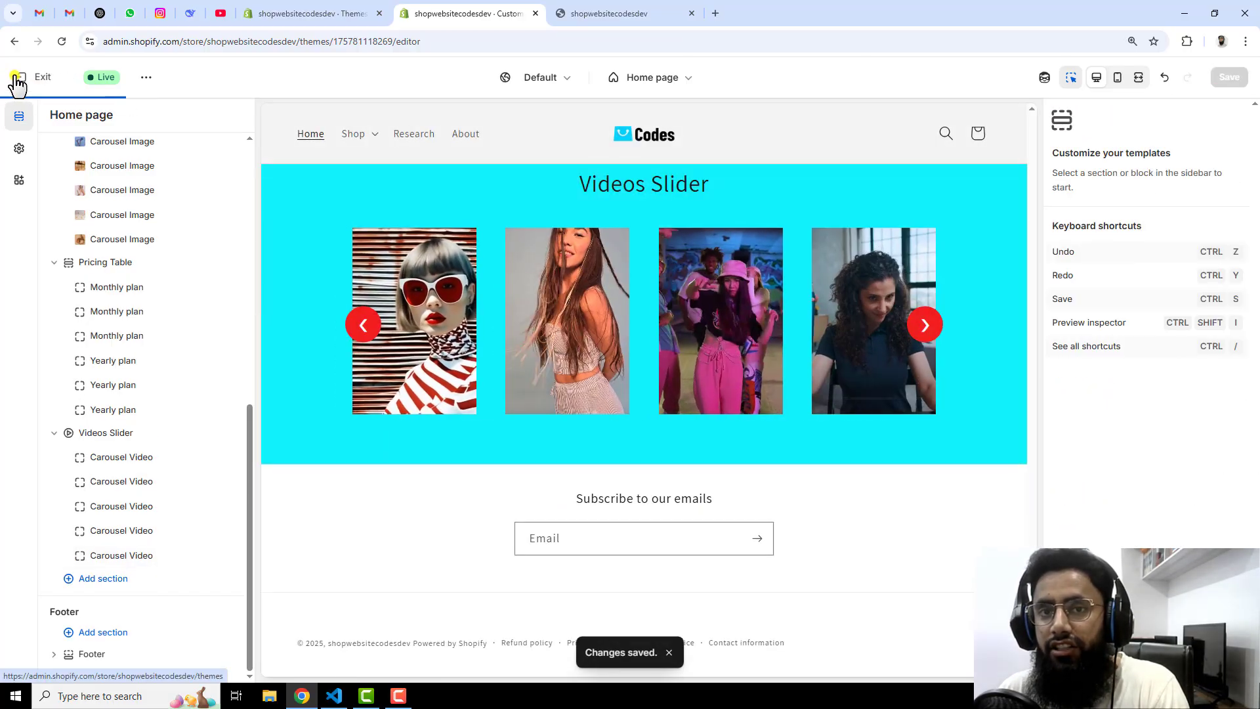
{"action": "left_click", "coordinate": [18, 78]}
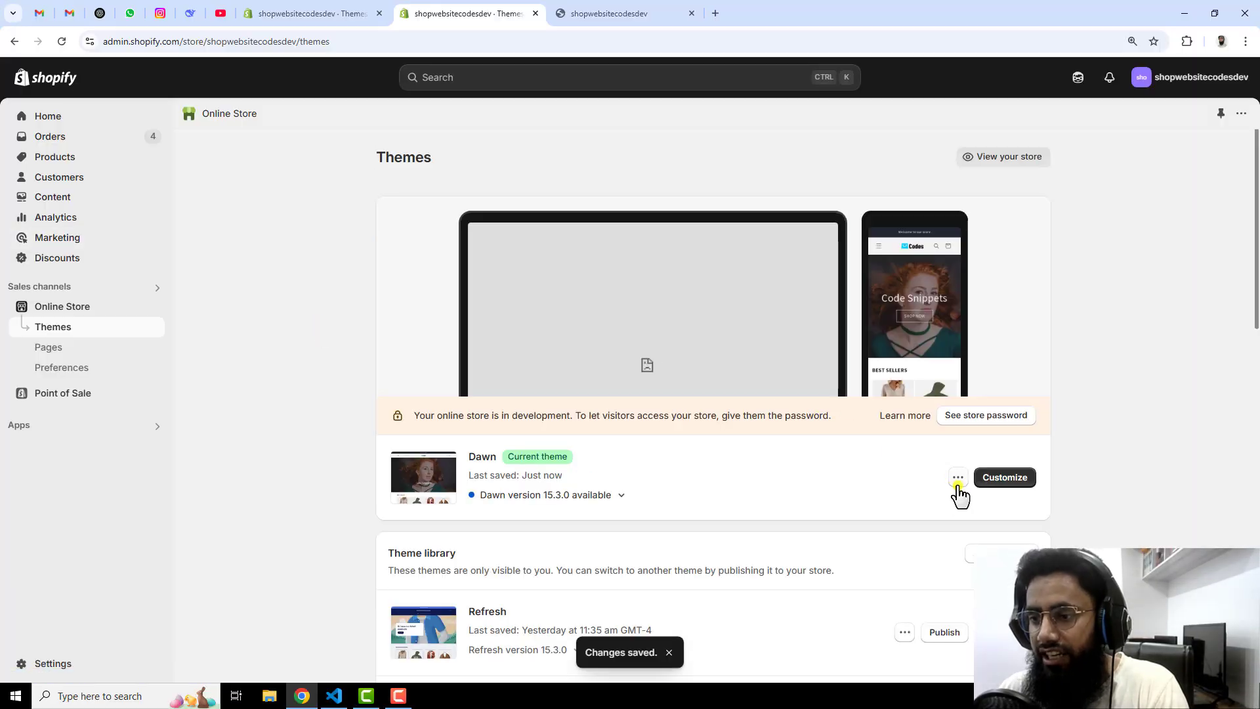
- Open Dawn's code editor and open sections/products-slider.liquid by filtering for 'sli'
{"action": "left_click", "coordinate": [957, 480]}
{"action": "left_click", "coordinate": [869, 611]}
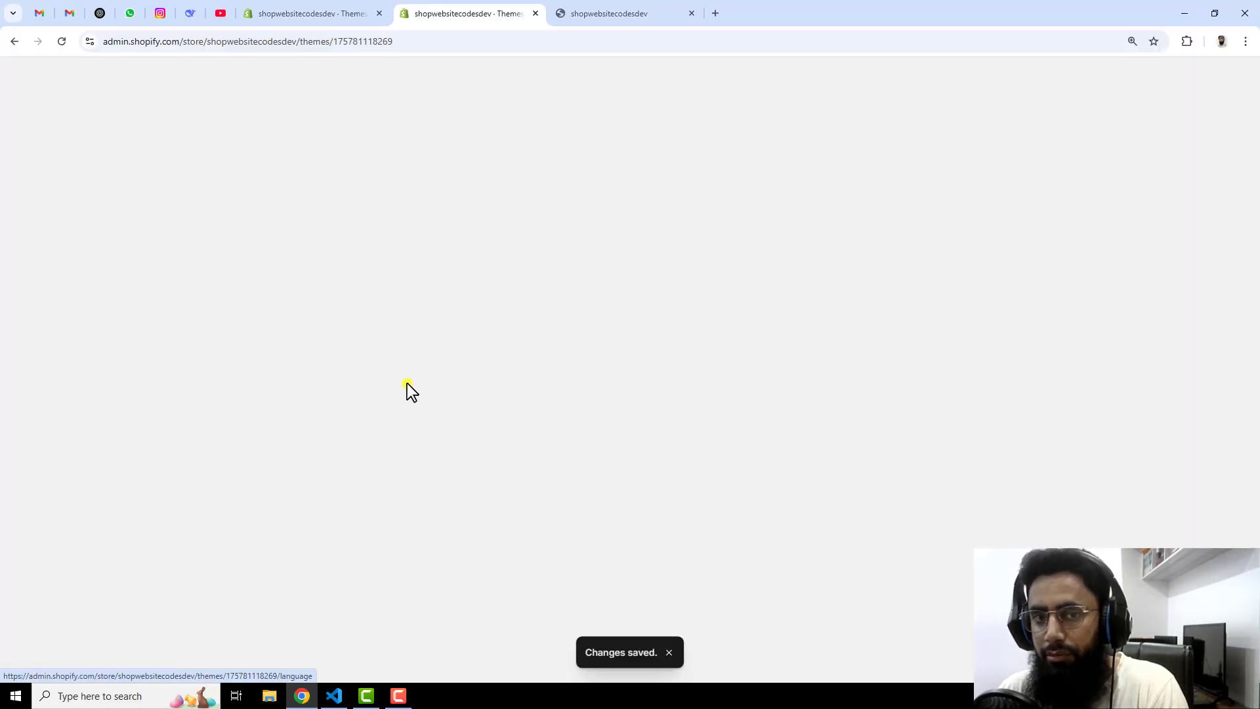
{"action": "left_click", "coordinate": [93, 120]}
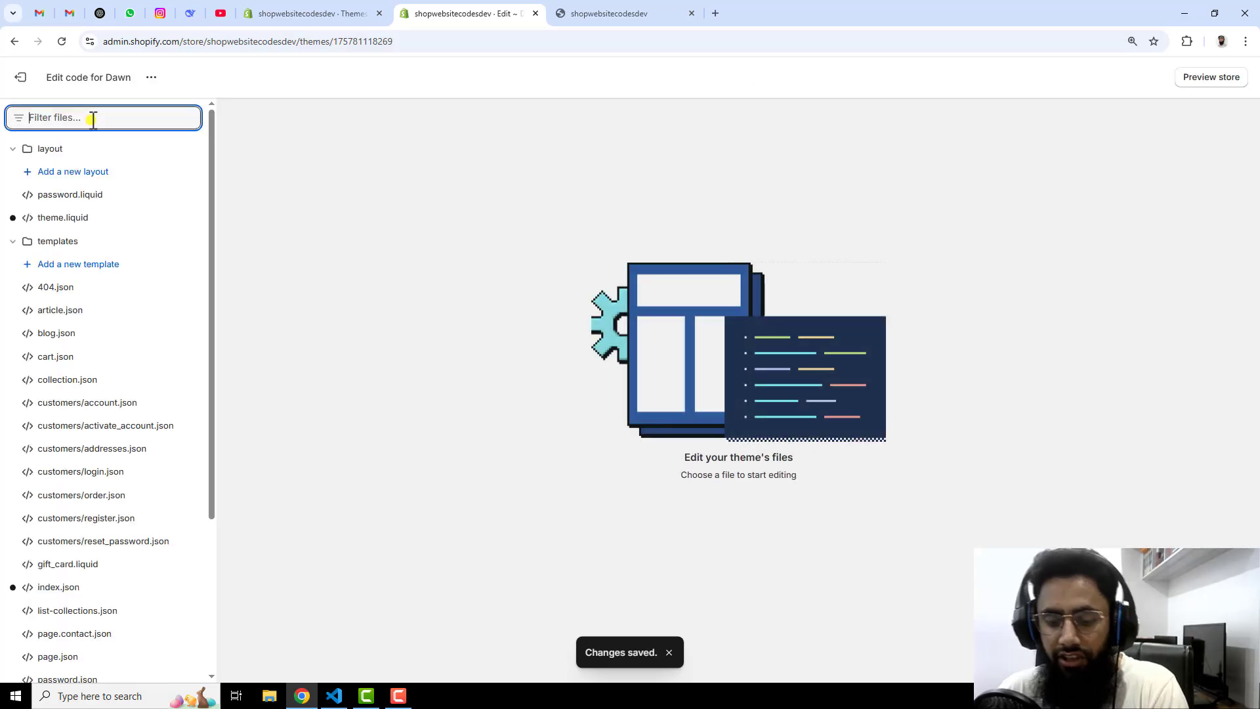
{"action": "type", "text": "slide"}
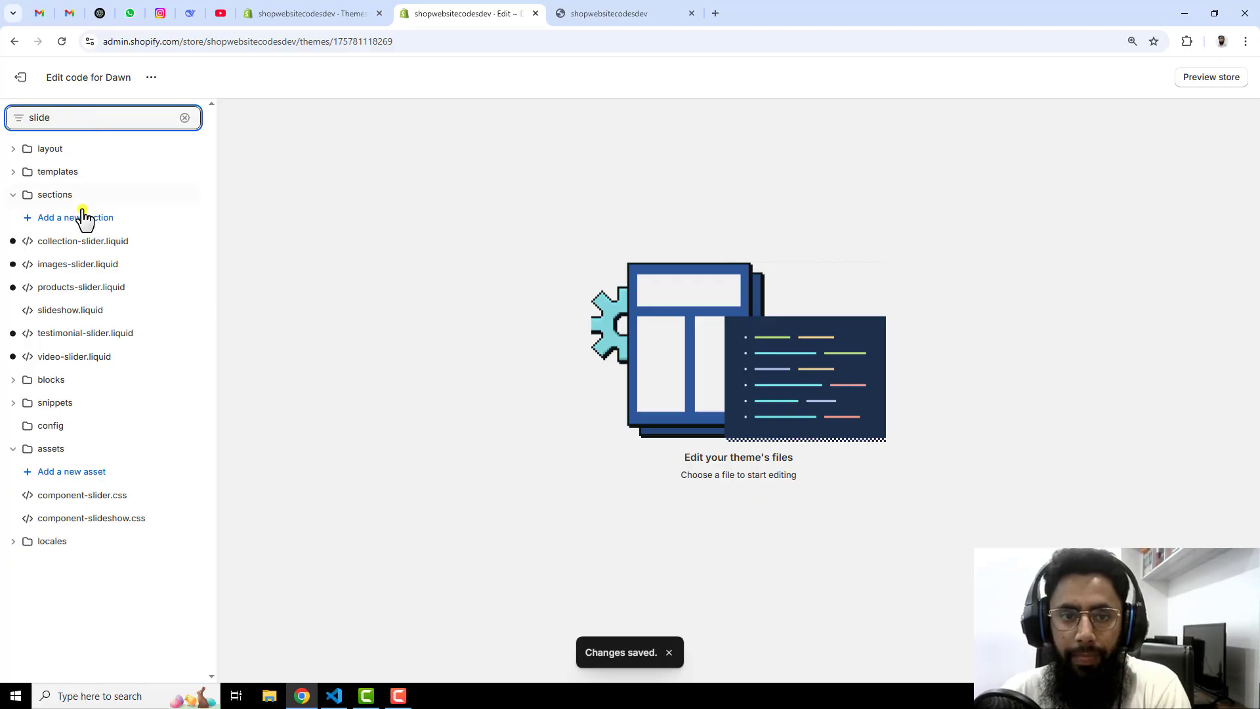
{"action": "left_click", "coordinate": [88, 287]}
- Delete the products-slider.liquid file and return to the Themes page
{"action": "left_click", "coordinate": [171, 287]}
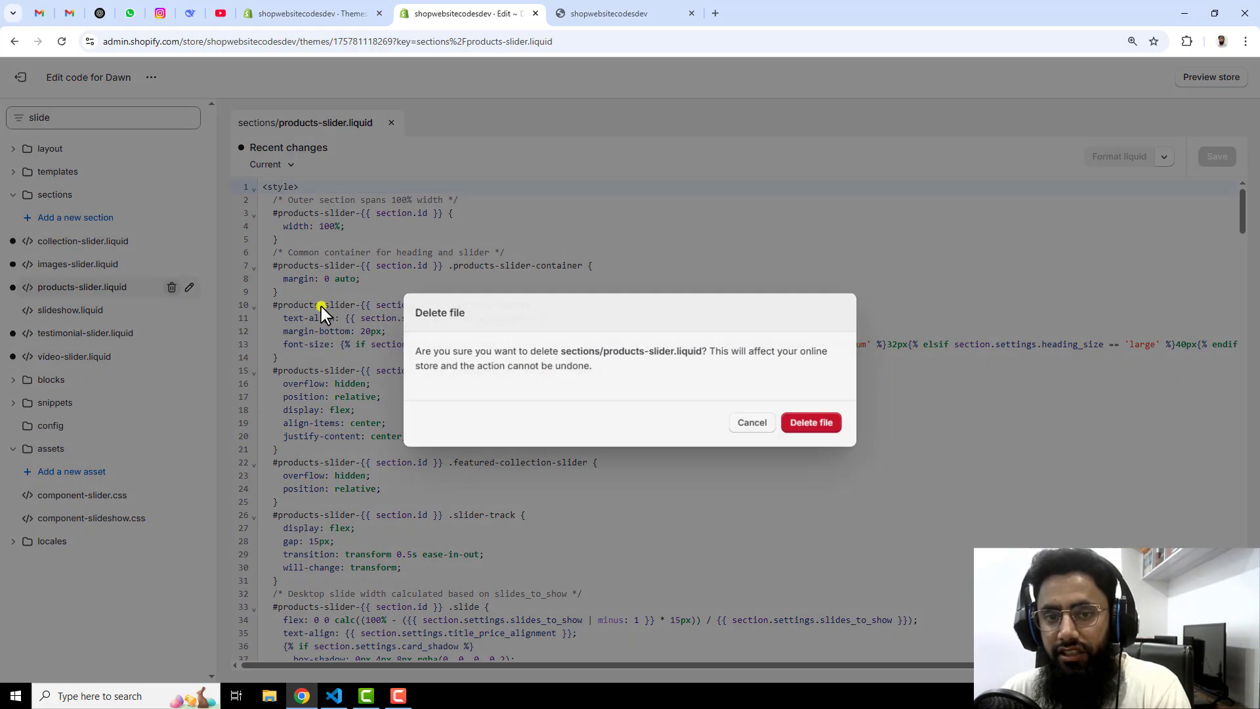
{"action": "left_click", "coordinate": [804, 420]}
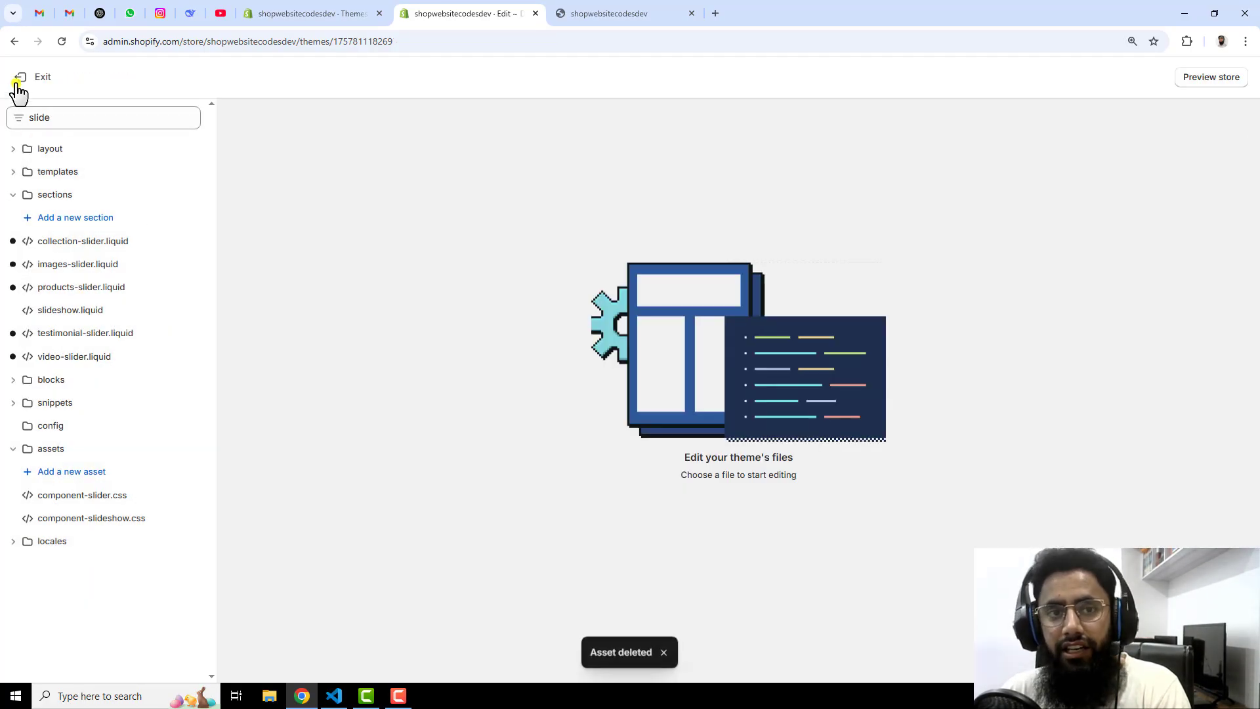
{"action": "left_click", "coordinate": [18, 84]}
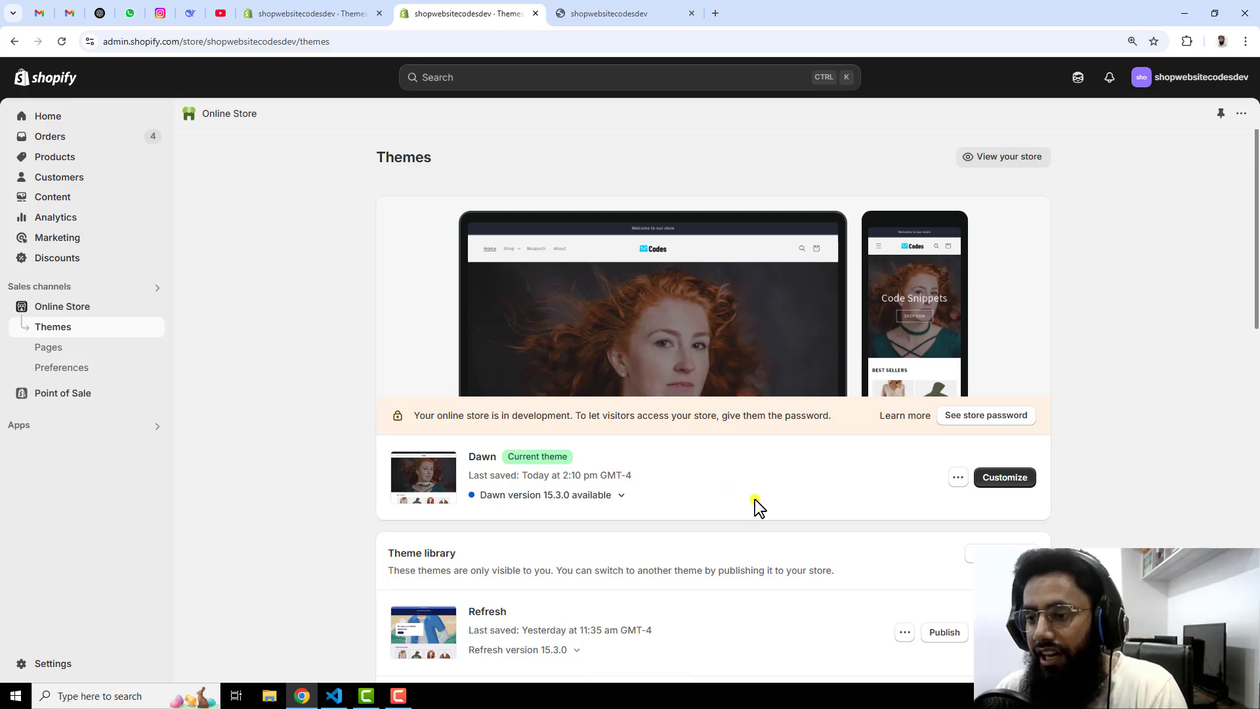
- Reopen Dawn's code editor and check the sections folder's files
{"action": "left_click", "coordinate": [958, 479]}
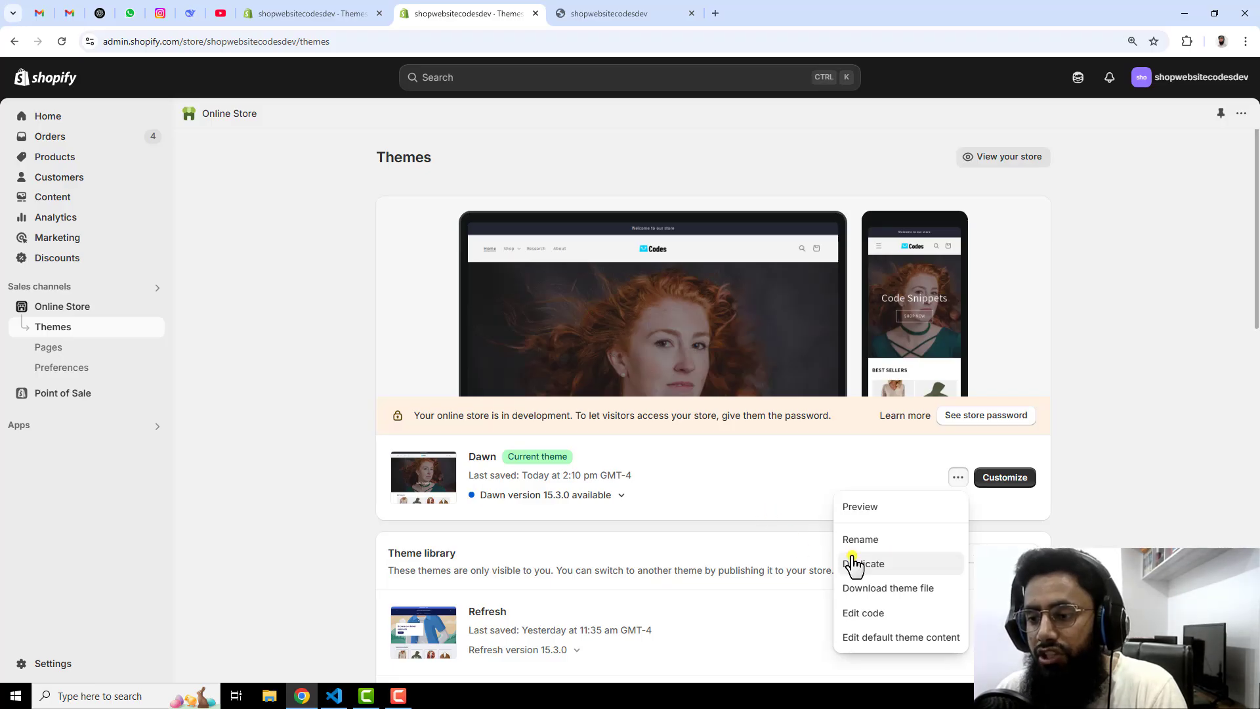
{"action": "left_click", "coordinate": [772, 467]}
{"action": "left_click", "coordinate": [956, 478]}
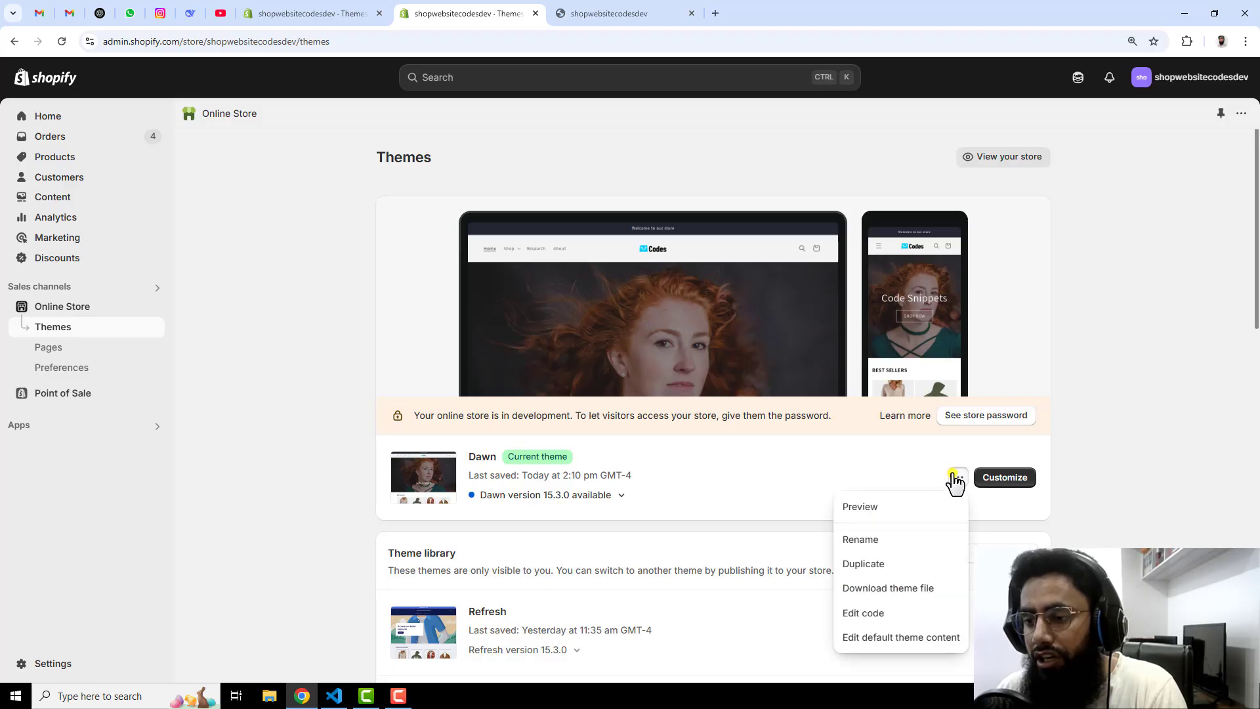
{"action": "left_click", "coordinate": [876, 613]}
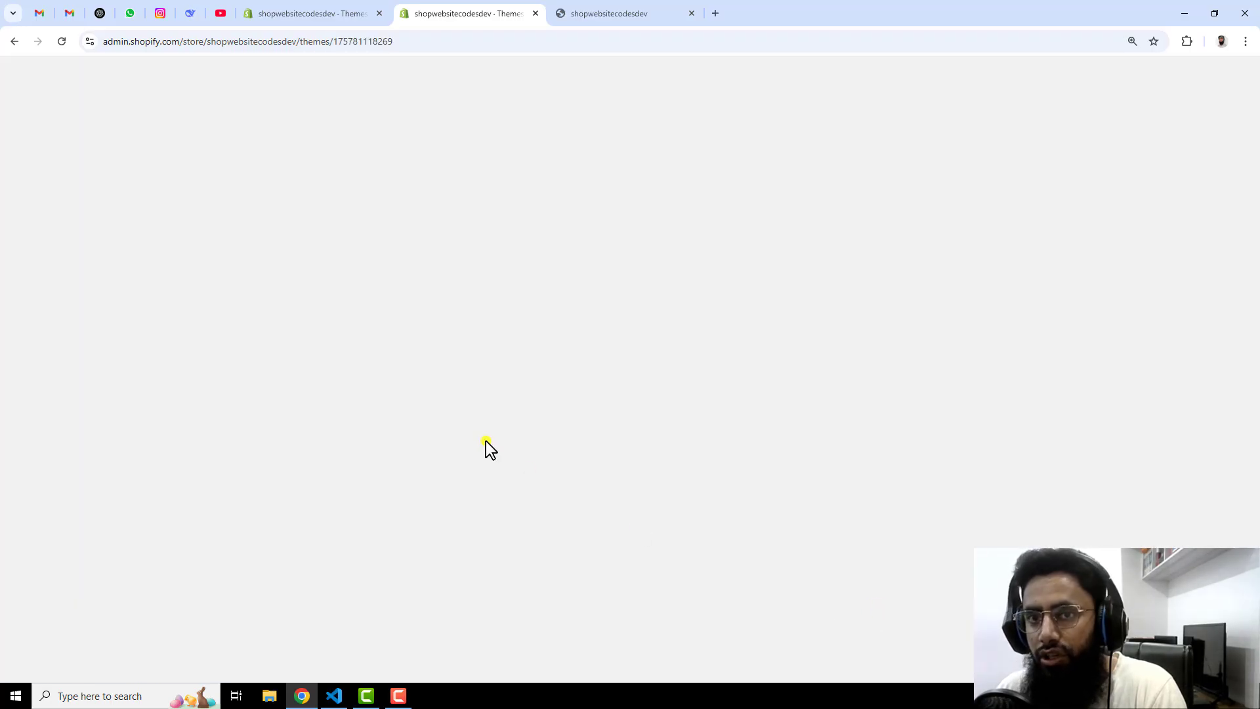
{"action": "left_click", "coordinate": [66, 150]}
{"action": "left_click", "coordinate": [59, 172]}
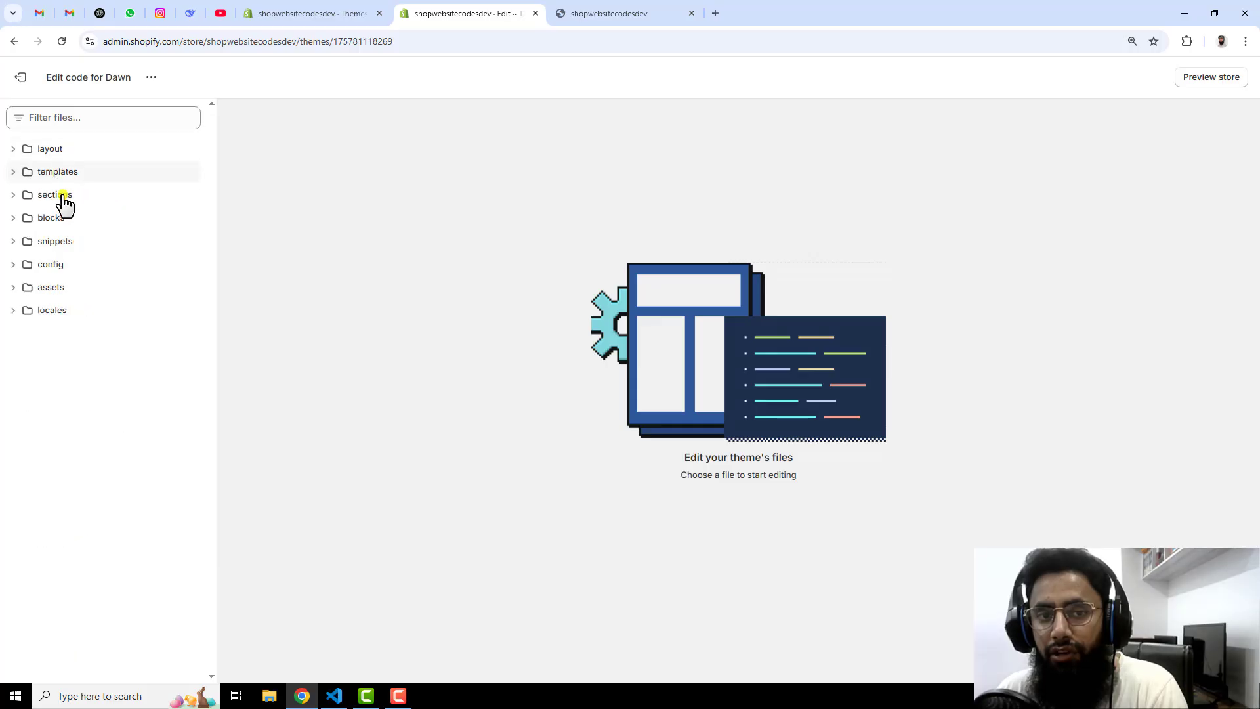
{"action": "left_click", "coordinate": [62, 197]}
{"action": "left_click", "coordinate": [62, 197]}
- Reload the live storefront to confirm the slider is gone, then return to the code editor
{"action": "left_click", "coordinate": [600, 13]}
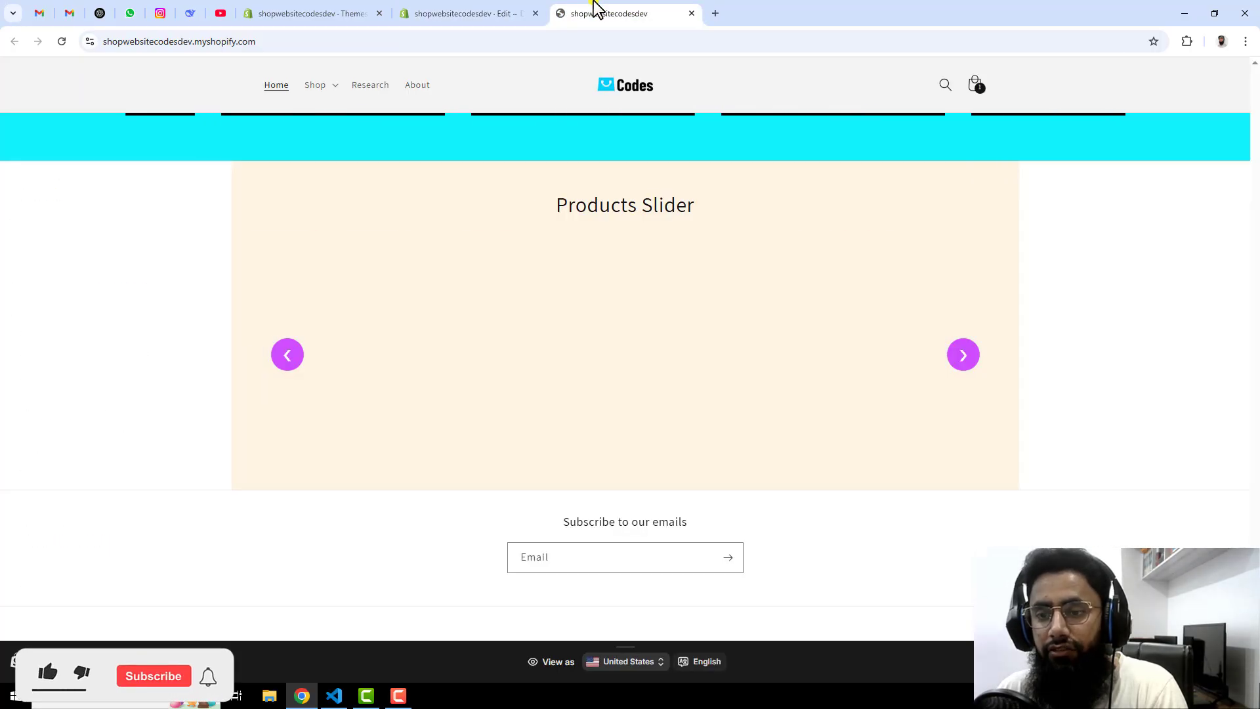
{"action": "left_click", "coordinate": [61, 41]}
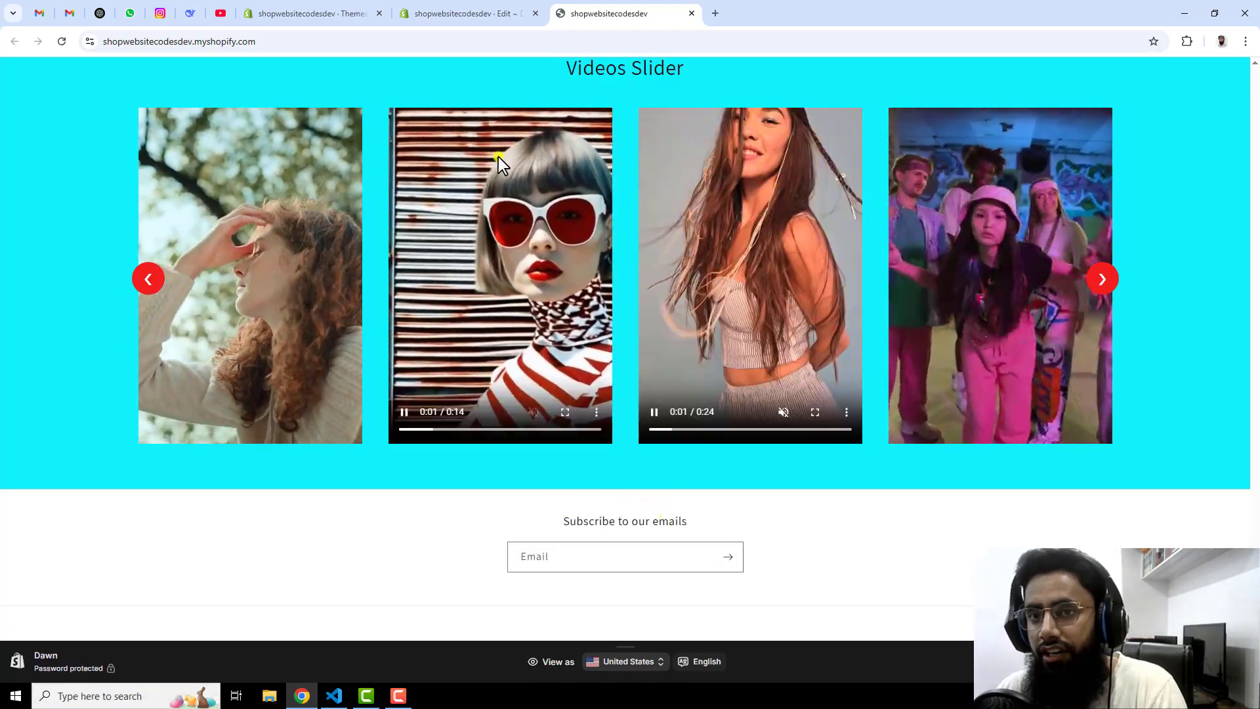
{"action": "left_click", "coordinate": [488, 9]}
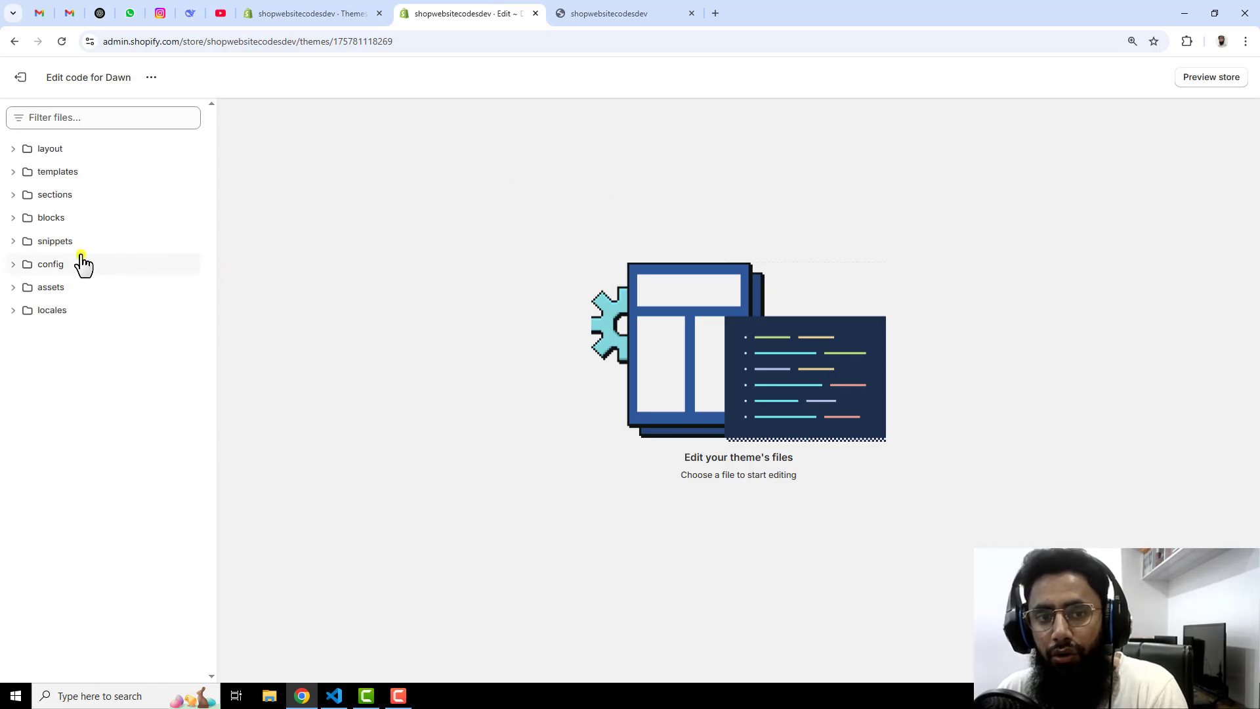
- Add a new section file named products-slider under sections
{"action": "left_click", "coordinate": [55, 196]}
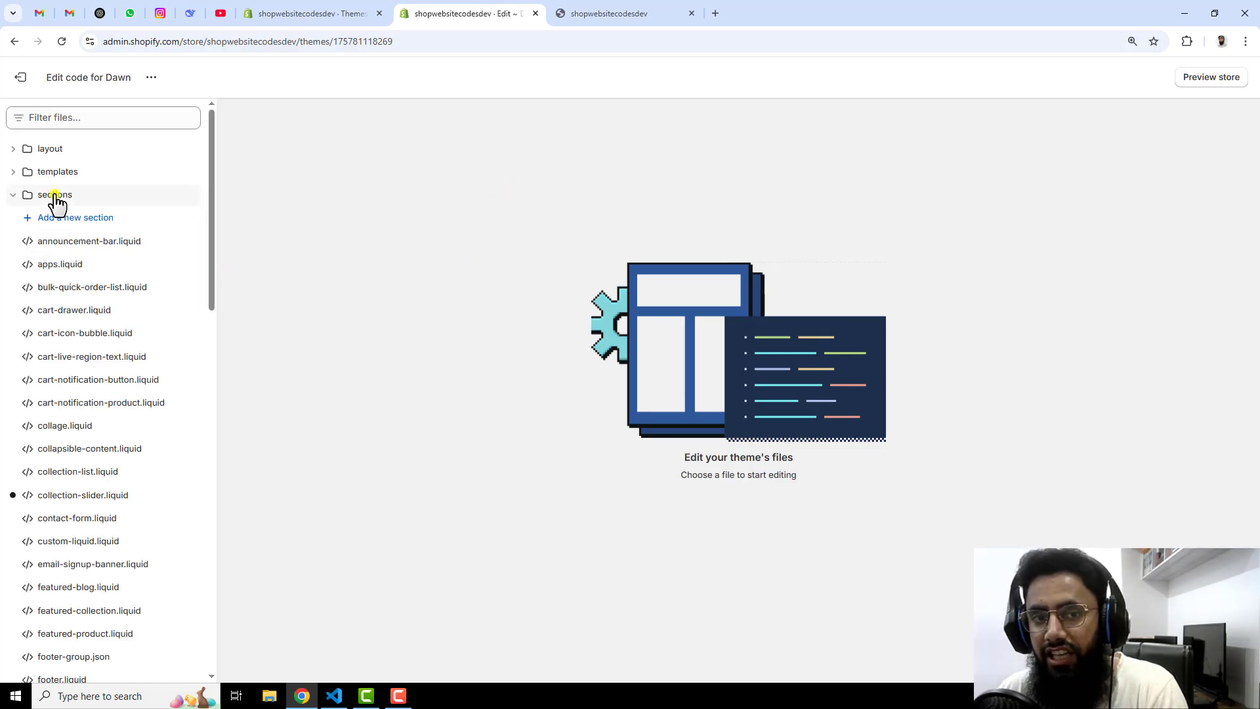
{"action": "left_click", "coordinate": [105, 218]}
{"action": "left_click", "coordinate": [518, 398]}
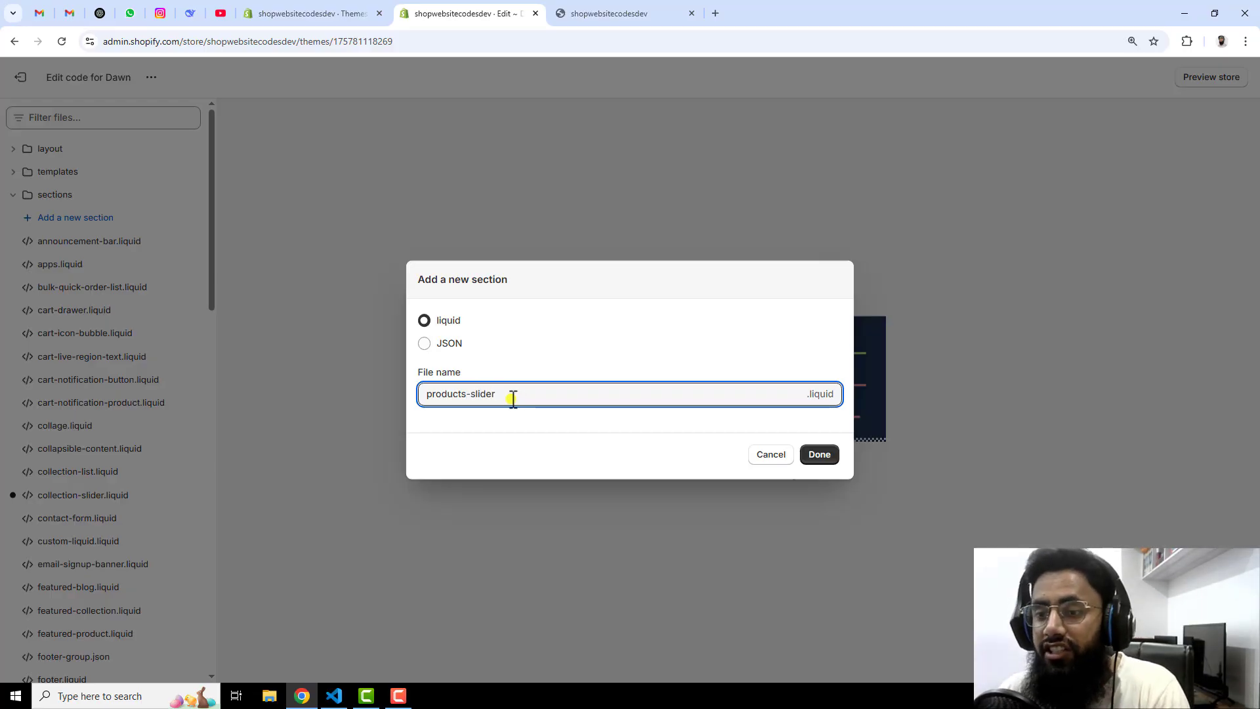
{"action": "left_click", "coordinate": [813, 455]}
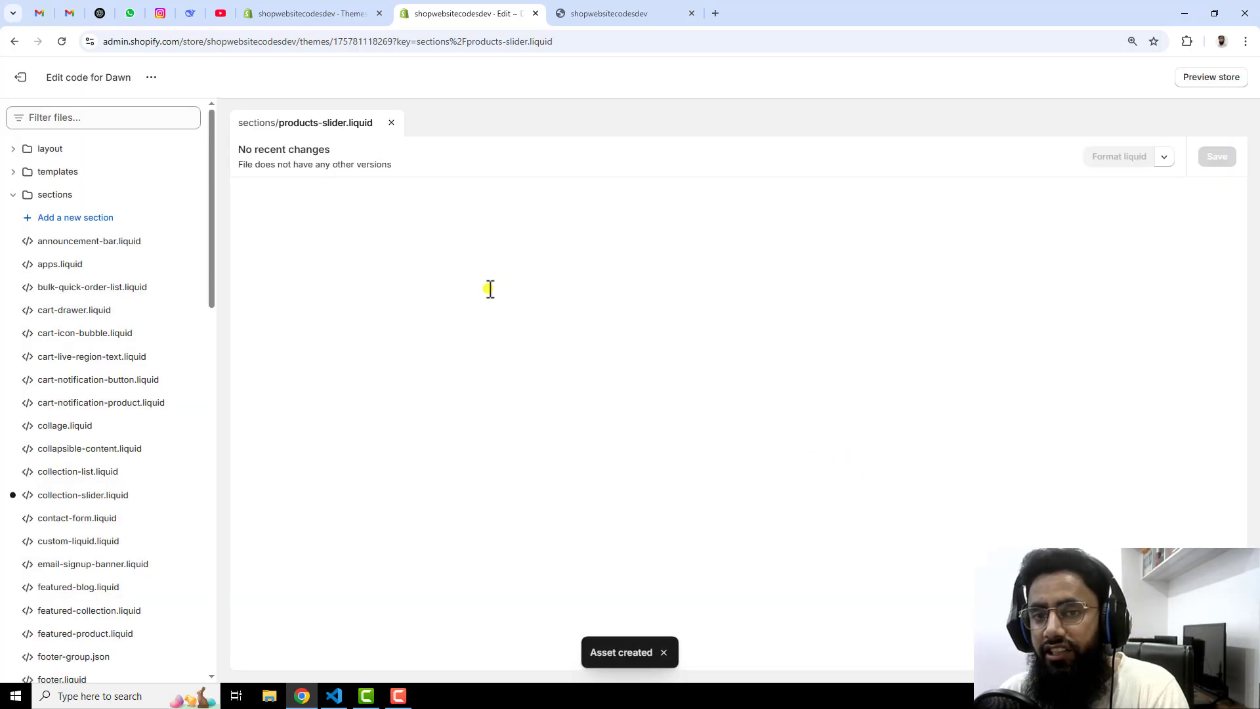
- Replace the default schema with the full slider code copied from the text file
{"action": "left_click", "coordinate": [412, 275]}
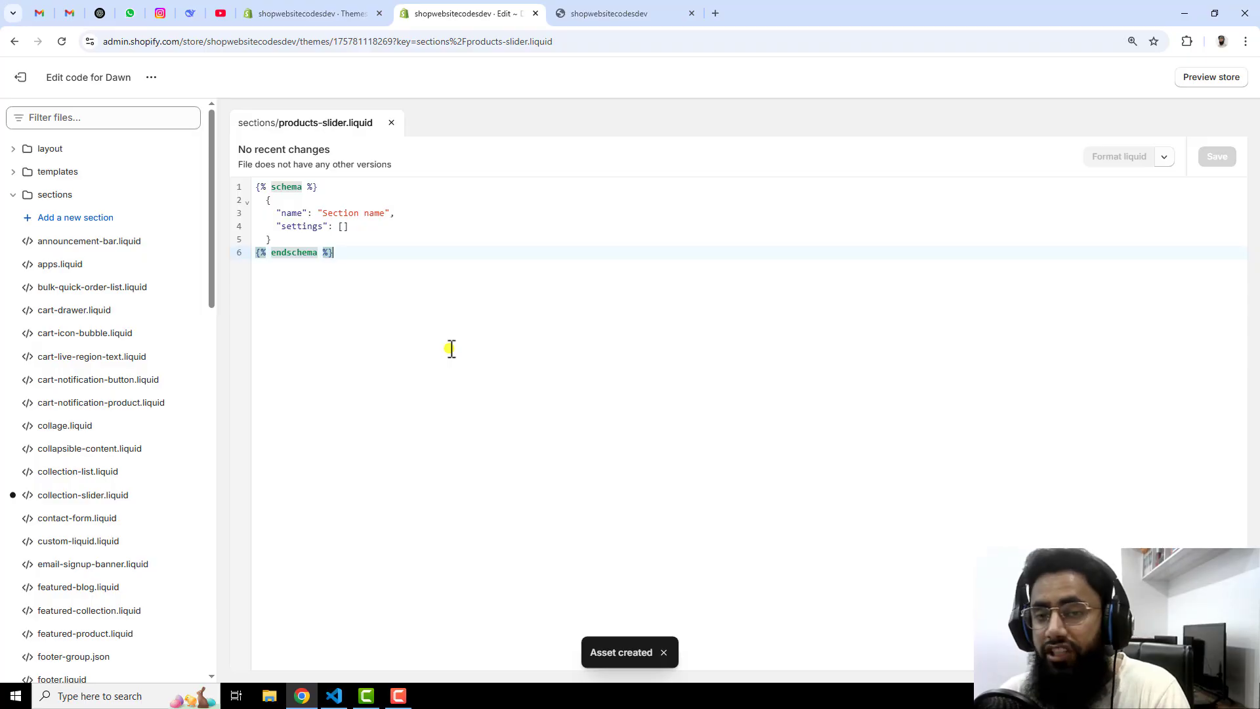
{"action": "key", "text": "ctrl+a"}
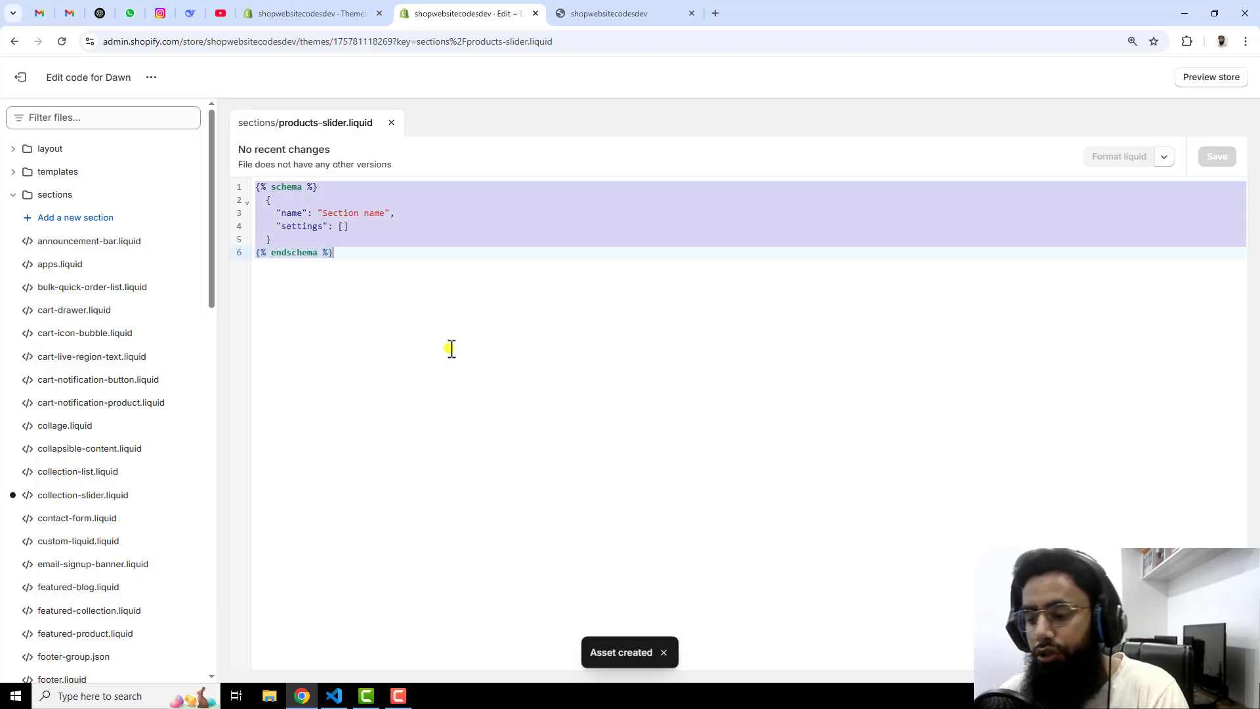
{"action": "key", "text": "BackSpace"}
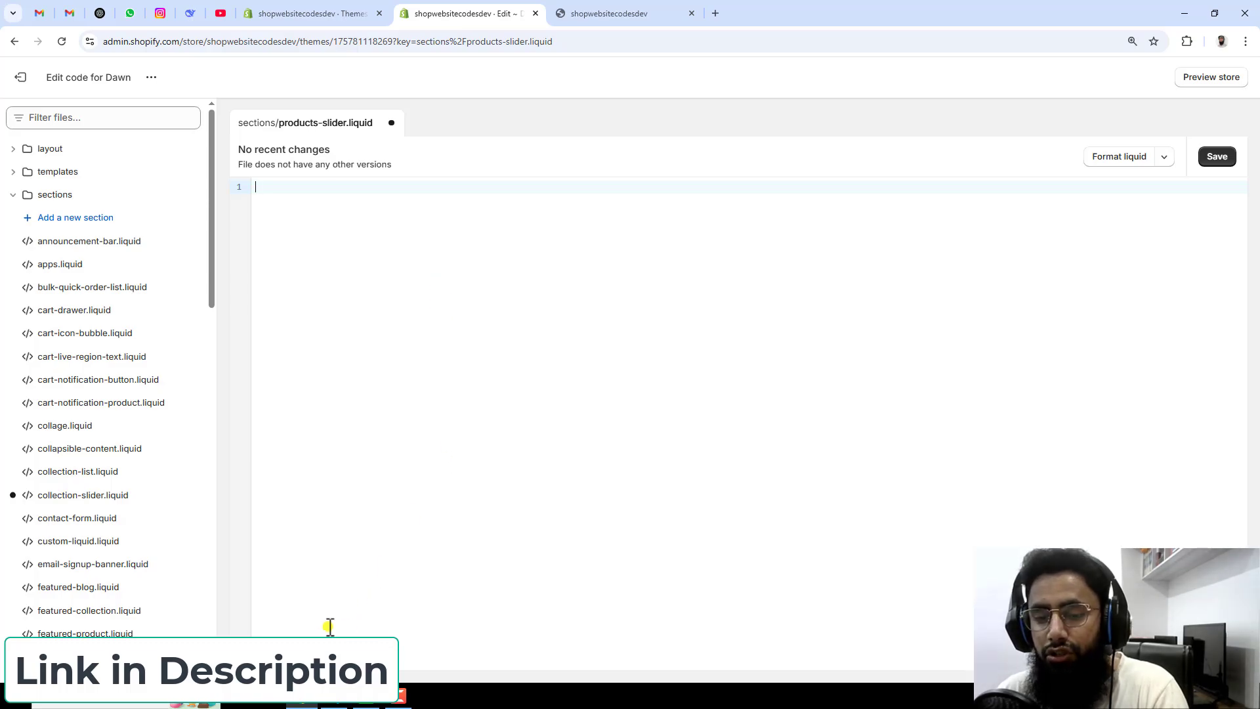
{"action": "left_click", "coordinate": [334, 696]}
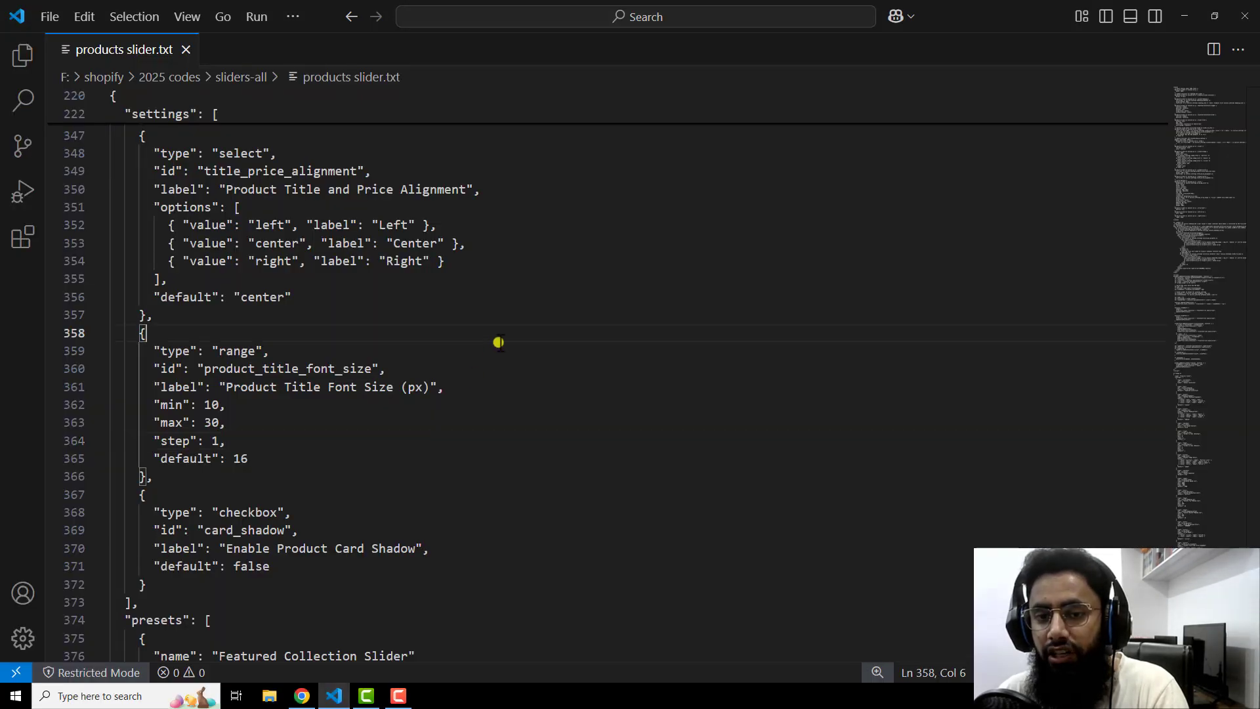
{"action": "key", "text": "ctrl+a"}
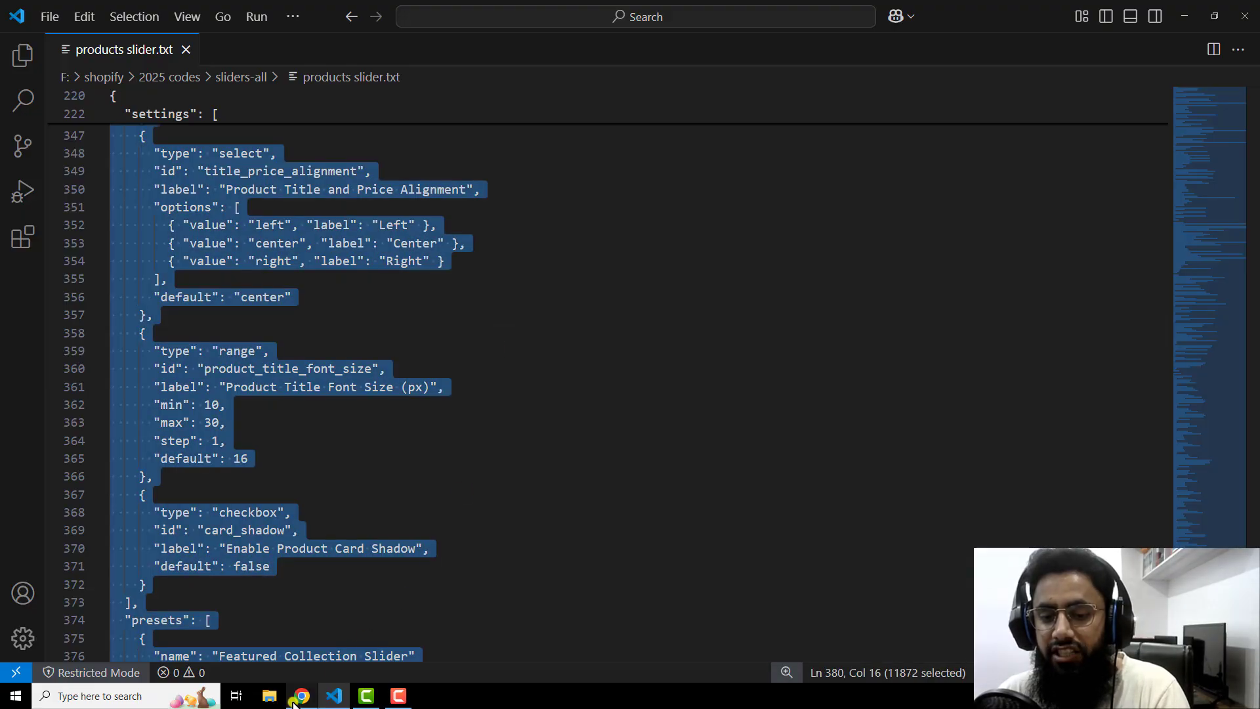
{"action": "left_click", "coordinate": [295, 700]}
{"action": "key", "text": "ctrl+v"}
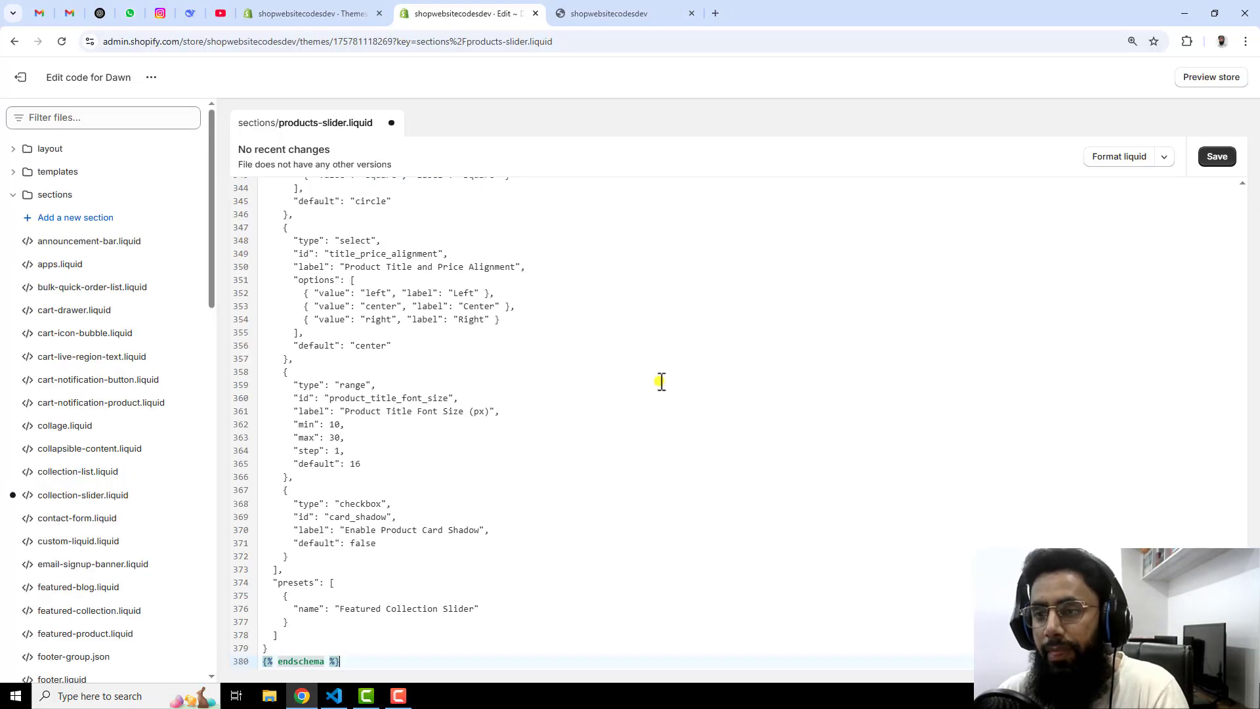
- Save products-slider.liquid and leave the code editor for the Themes page
{"action": "left_click", "coordinate": [1218, 157]}
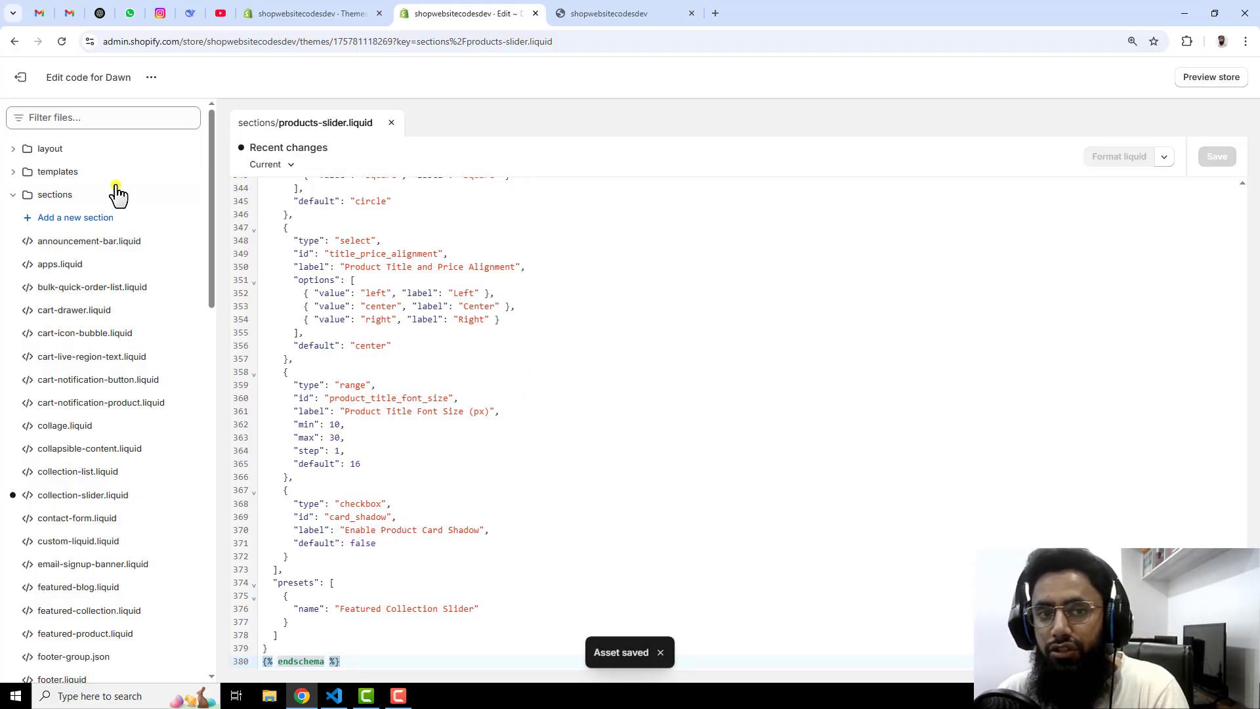
{"action": "left_click", "coordinate": [20, 78]}
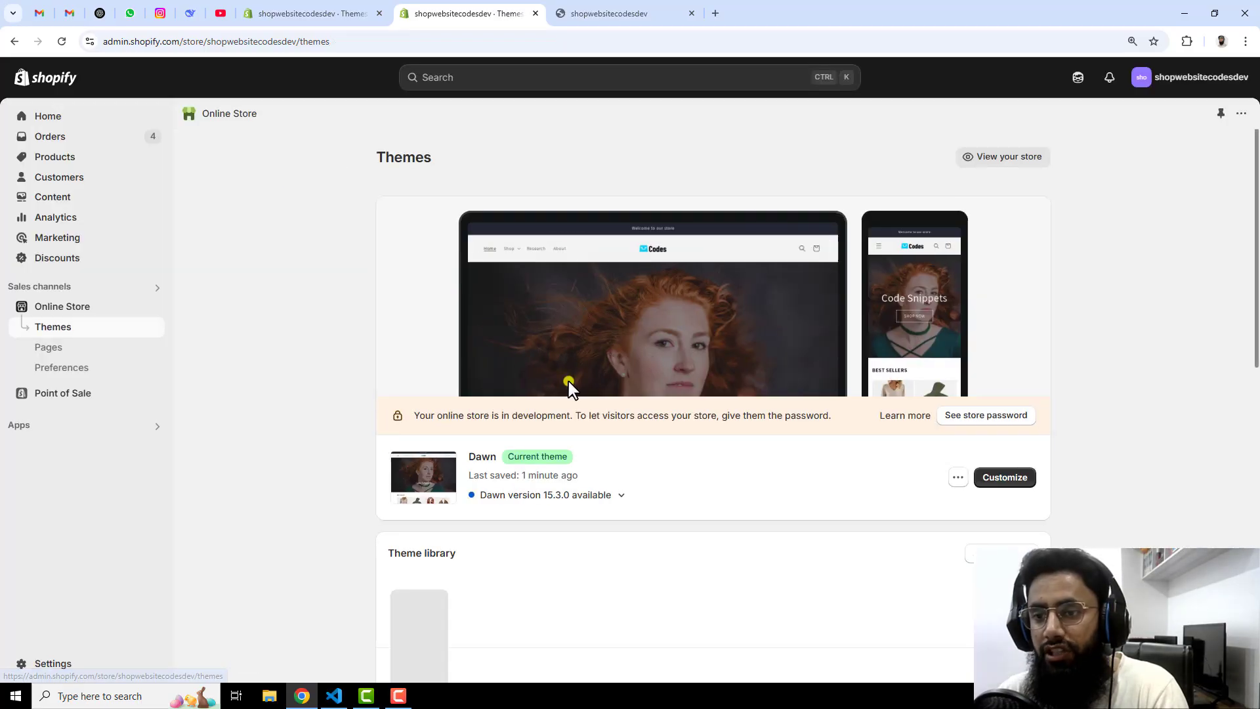
- Customize Dawn and add the Featured Collection Slider section found by searching 'slider'
{"action": "left_click", "coordinate": [1021, 490]}
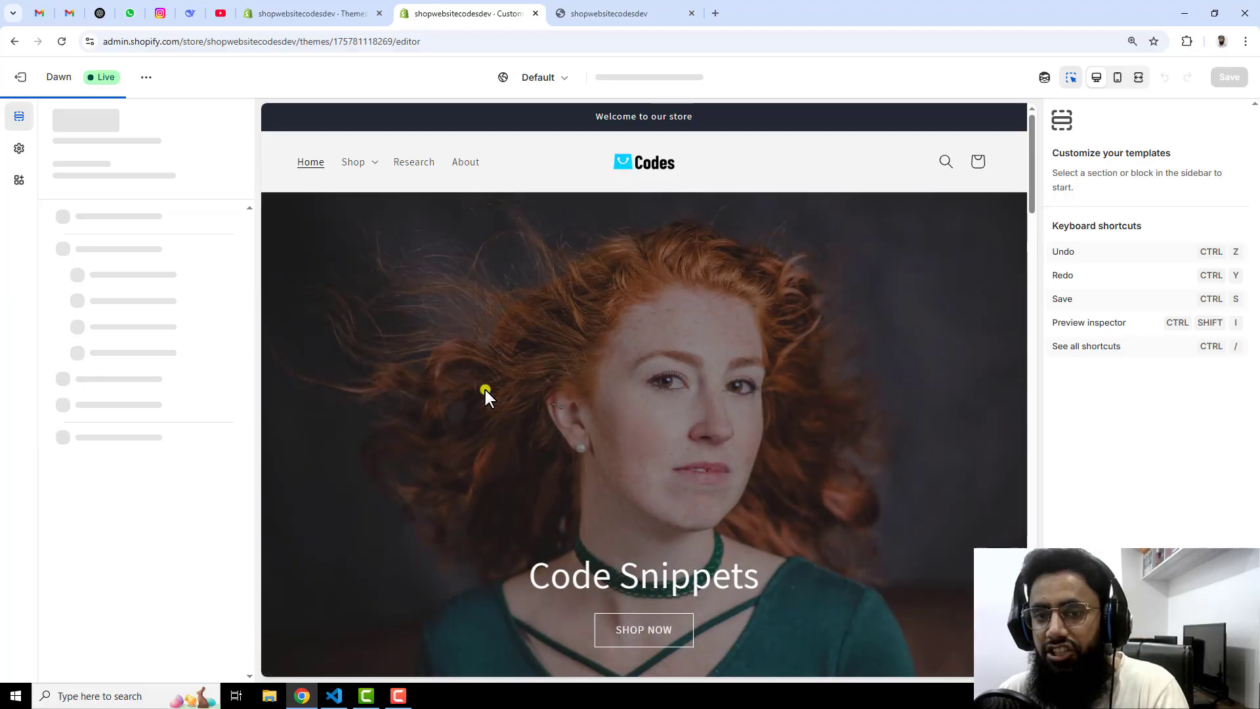
{"action": "scroll", "coordinate": [118, 515], "scroll_direction": "down", "scroll_amount": 6}
{"action": "scroll", "coordinate": [121, 518], "scroll_direction": "down", "scroll_amount": 2}
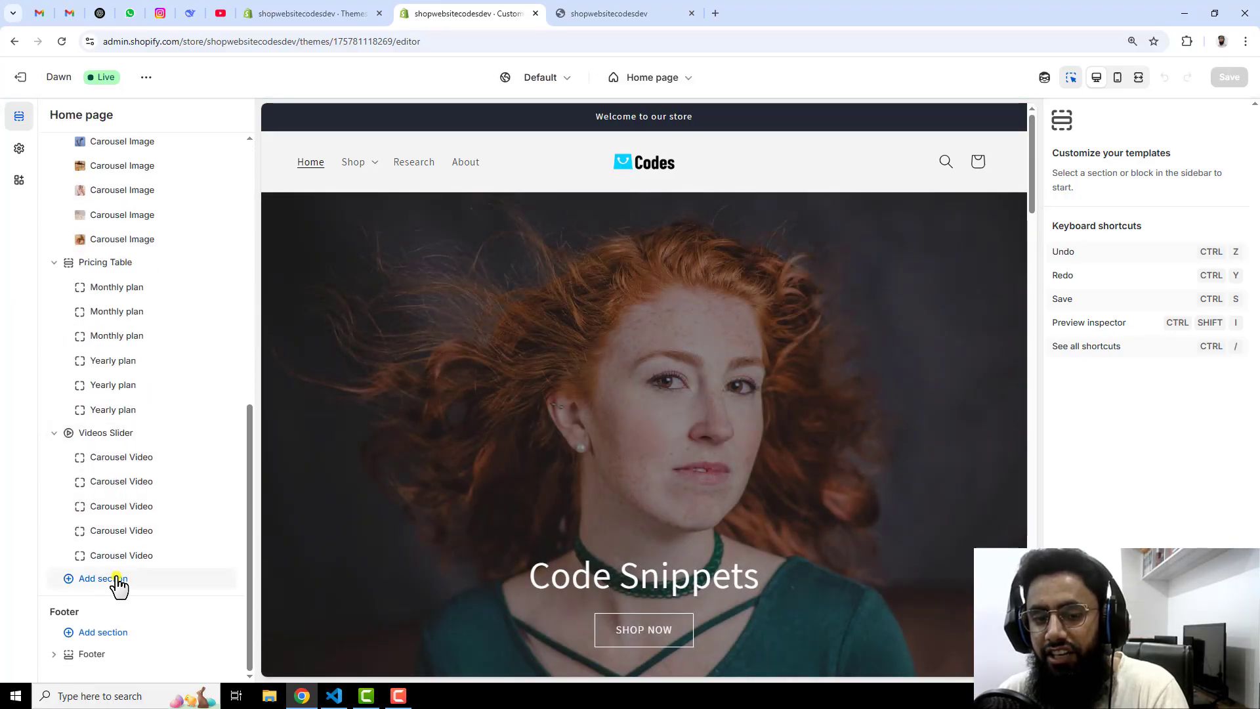
{"action": "left_click", "coordinate": [111, 581]}
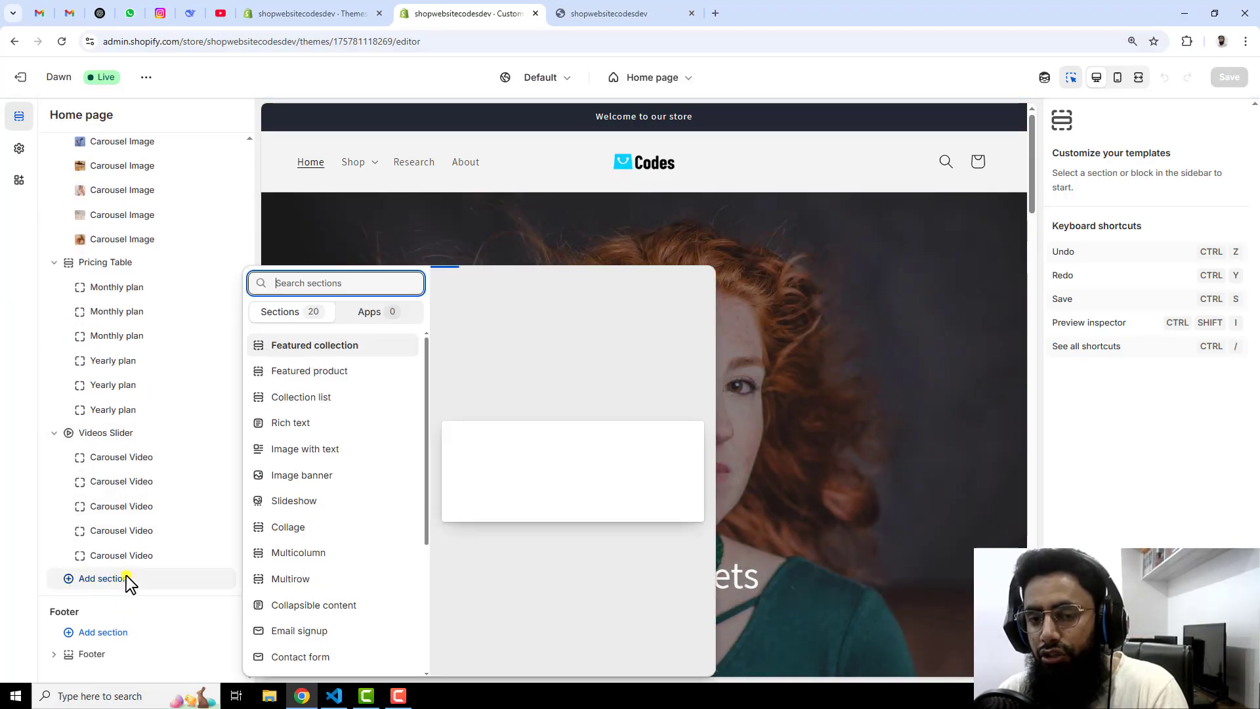
{"action": "type", "text": "sl"}
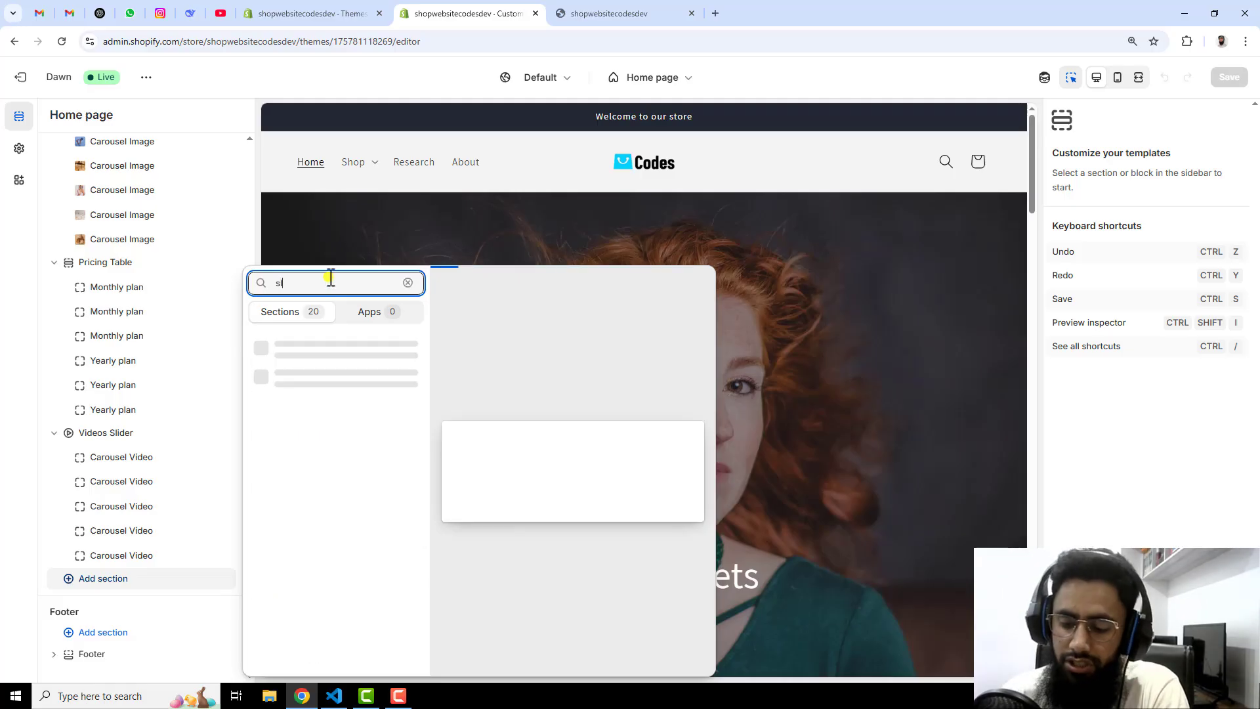
{"action": "type", "text": "ider"}
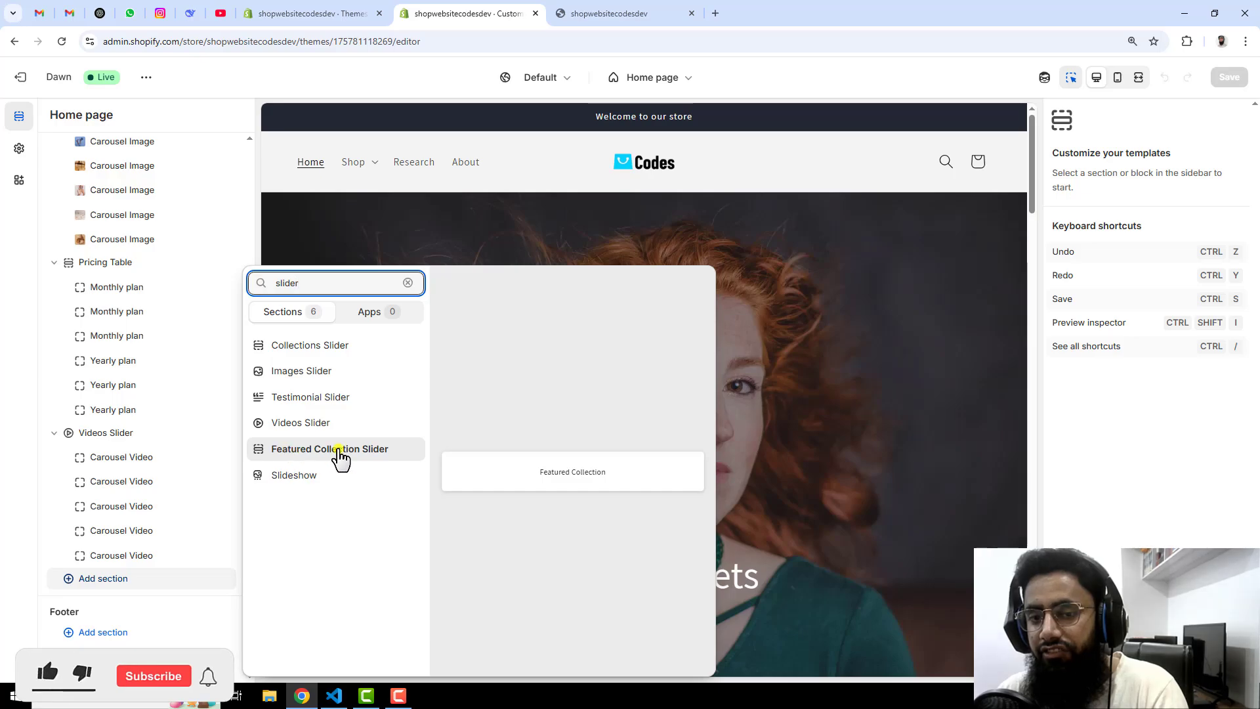
{"action": "left_click", "coordinate": [339, 451]}
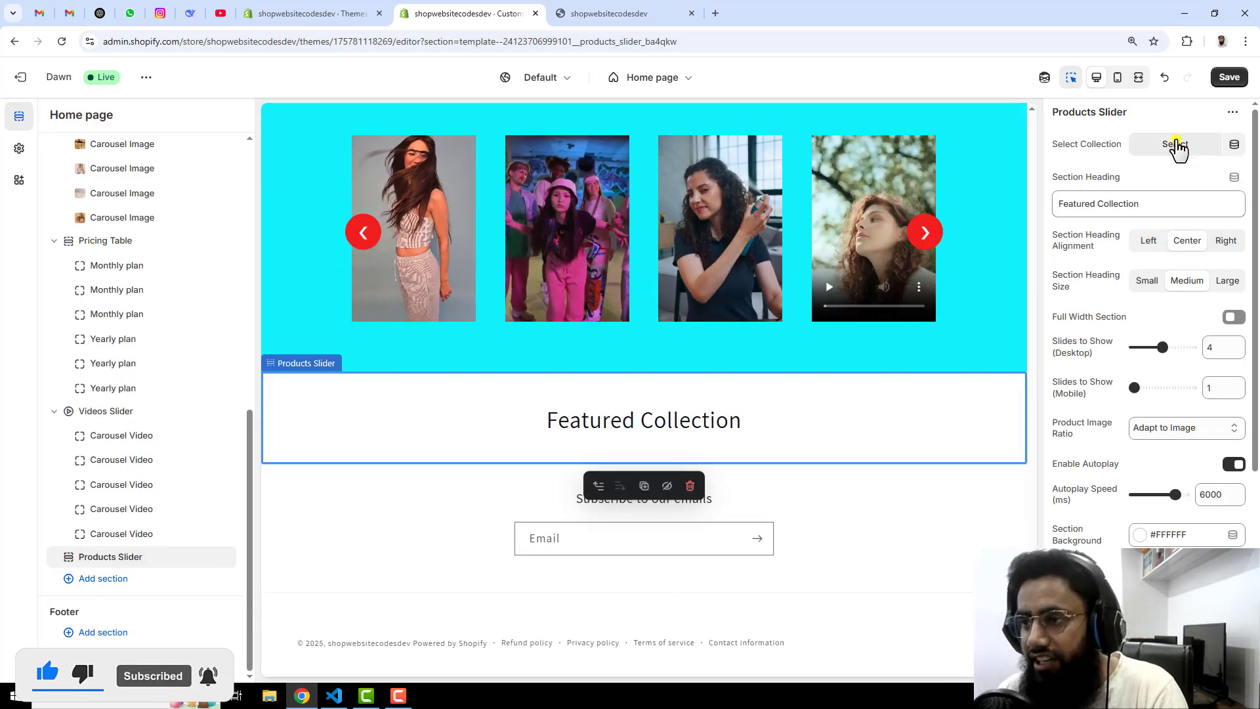
{"action": "left_click", "coordinate": [1180, 146]}
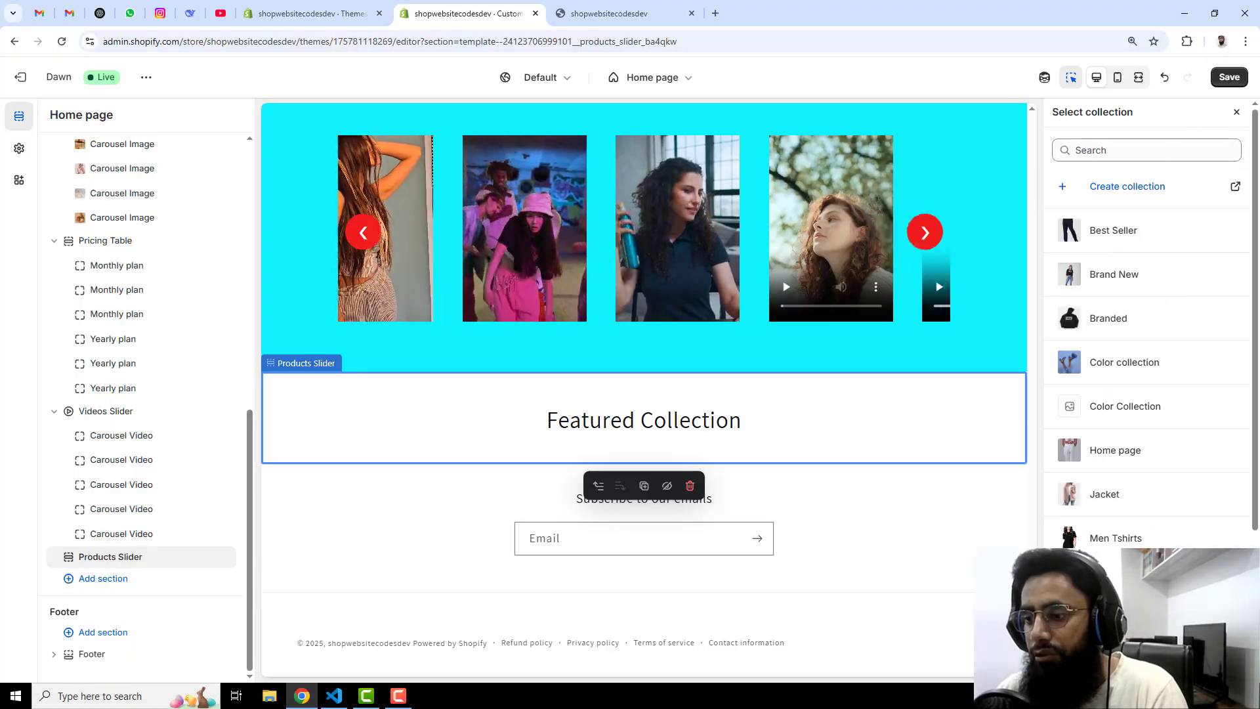
- Use the New Arrival collection and rename the section heading to 'Products Slider'
{"action": "left_click", "coordinate": [1116, 582]}
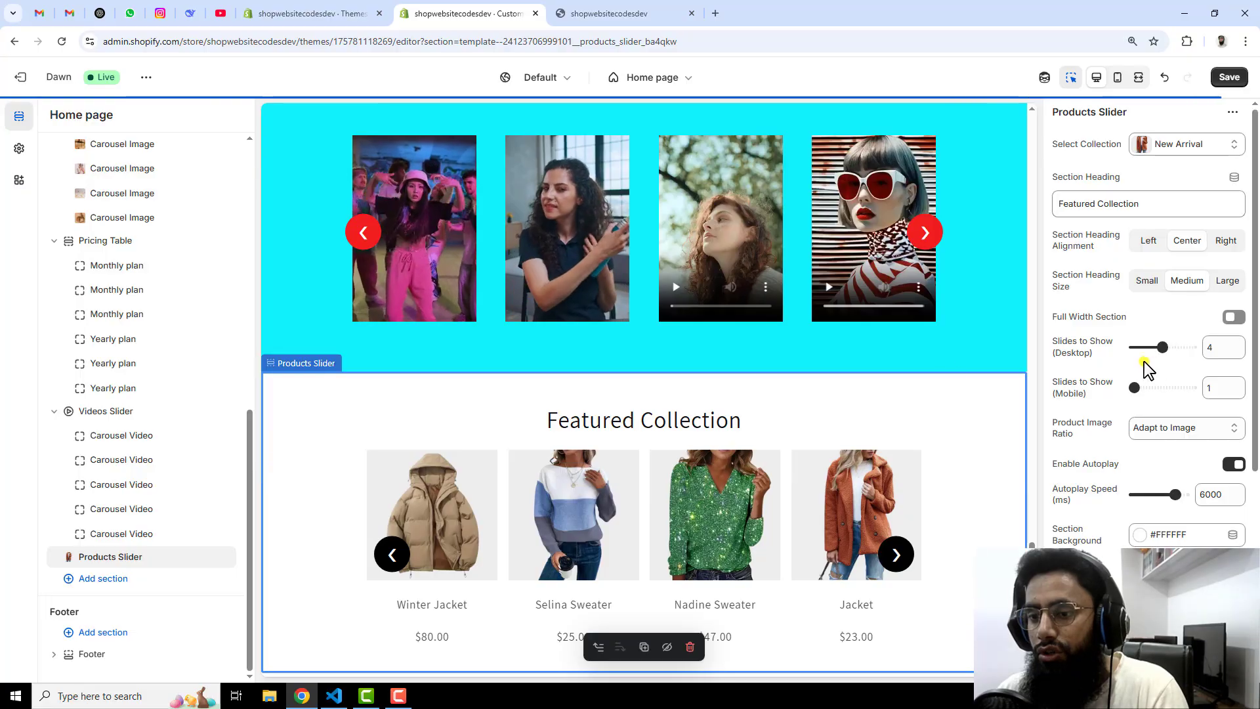
{"action": "scroll", "coordinate": [742, 388], "scroll_direction": "down", "scroll_amount": 3}
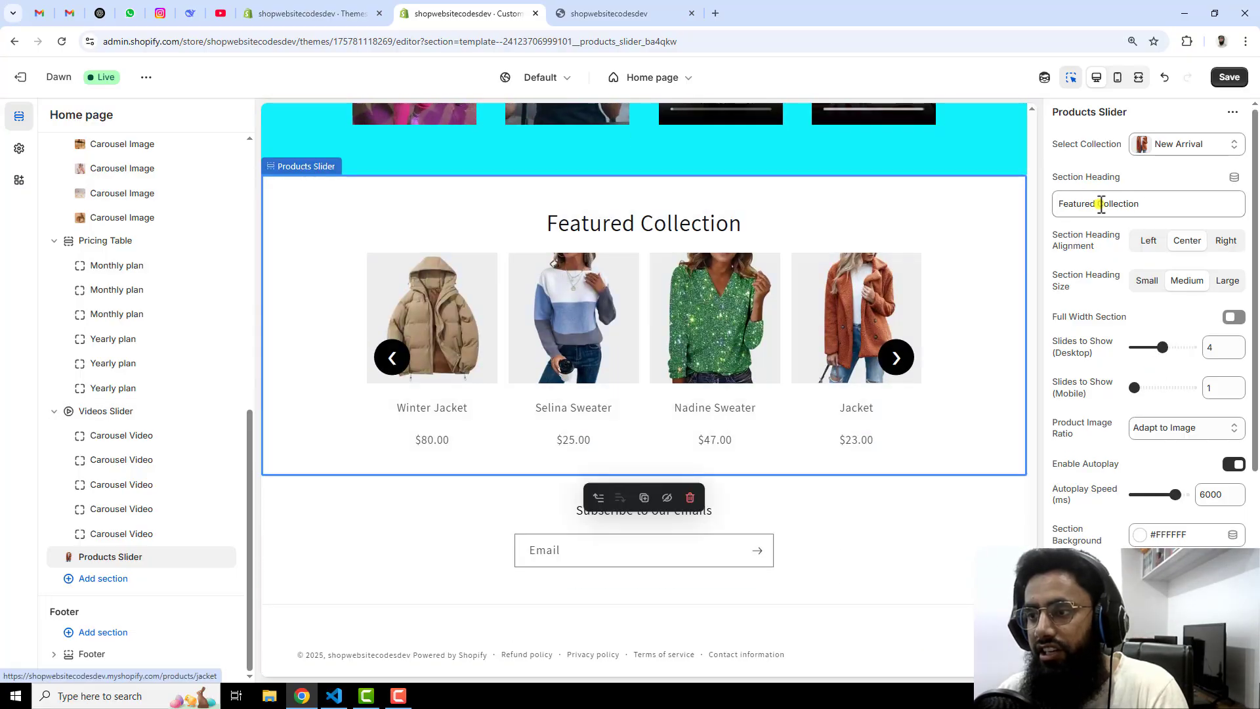
{"action": "left_click_drag", "start_coordinate": [1156, 203], "coordinate": [1054, 204]}
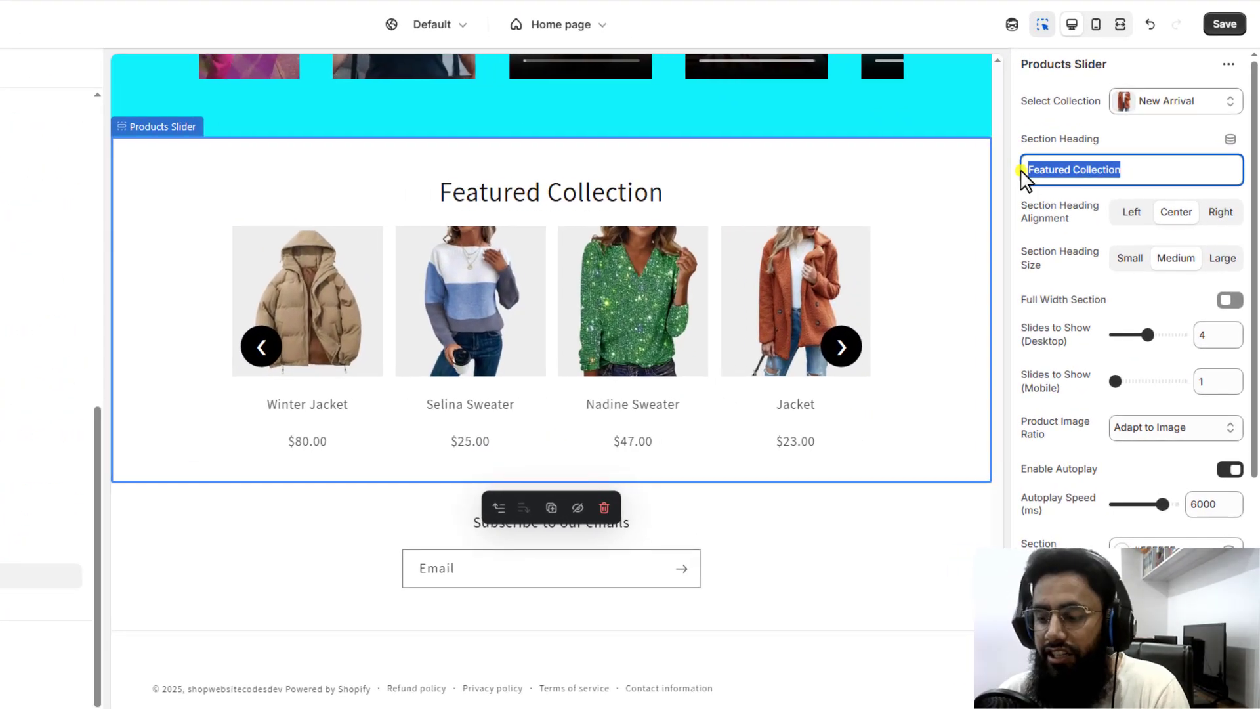
{"action": "type", "text": "Products Slider"}
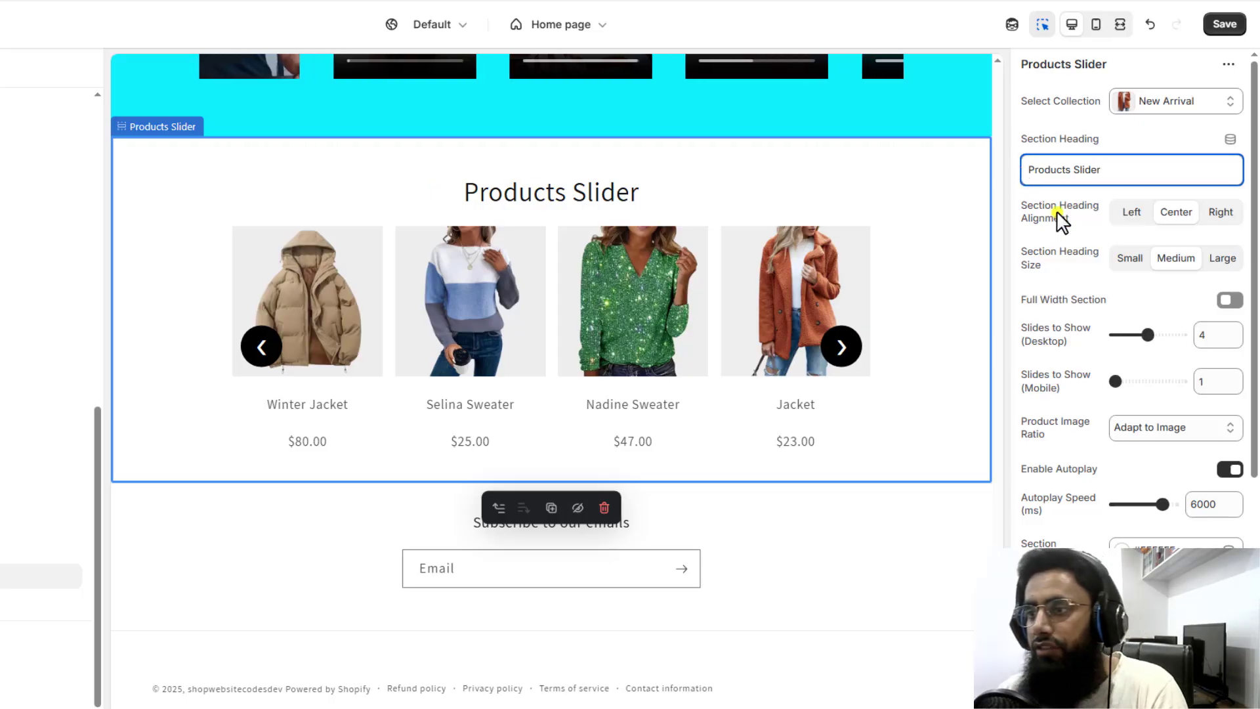
- Try left and right heading alignment, settle on centre, and adjust the heading size
{"action": "left_click", "coordinate": [1134, 211]}
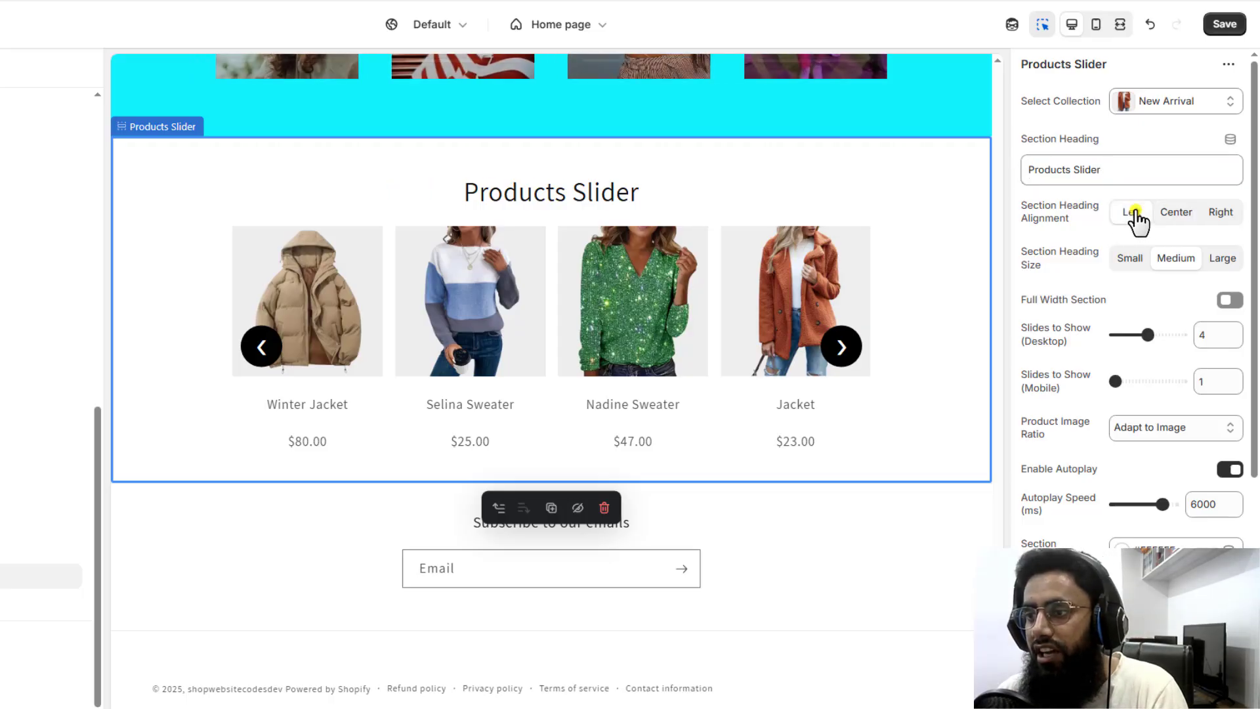
{"action": "left_click", "coordinate": [1207, 216]}
{"action": "left_click", "coordinate": [1174, 215]}
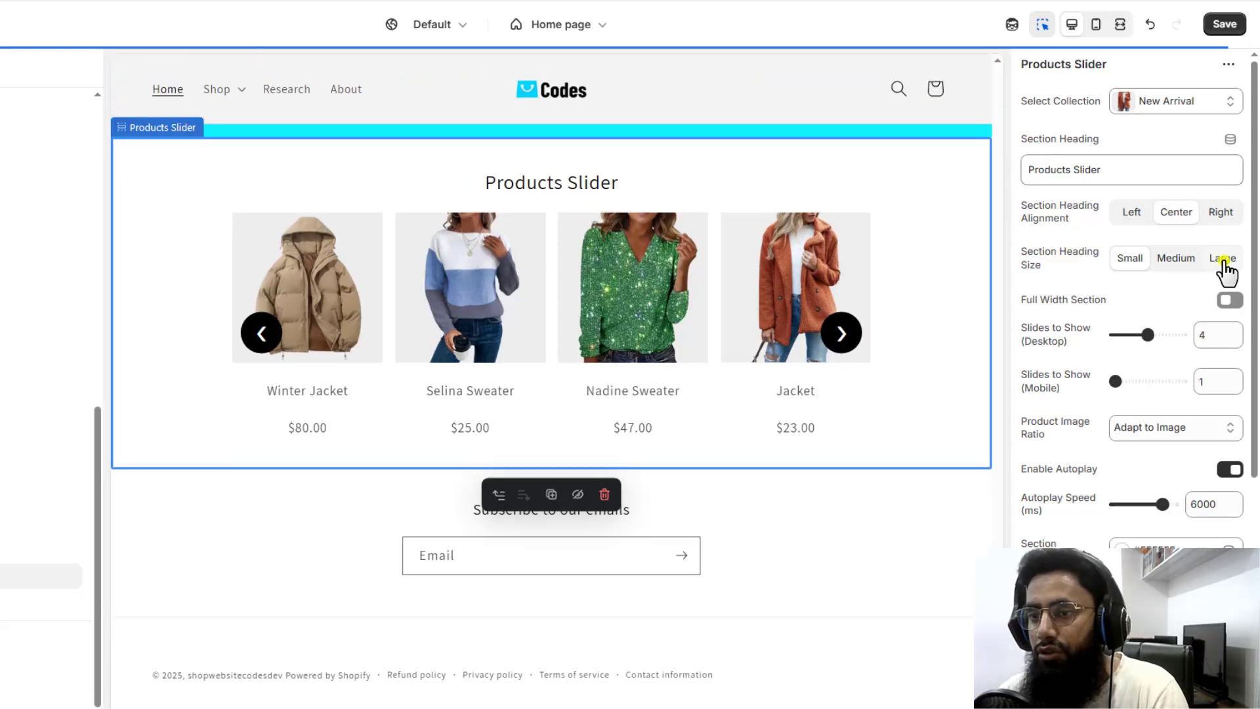
{"action": "left_click", "coordinate": [1223, 260]}
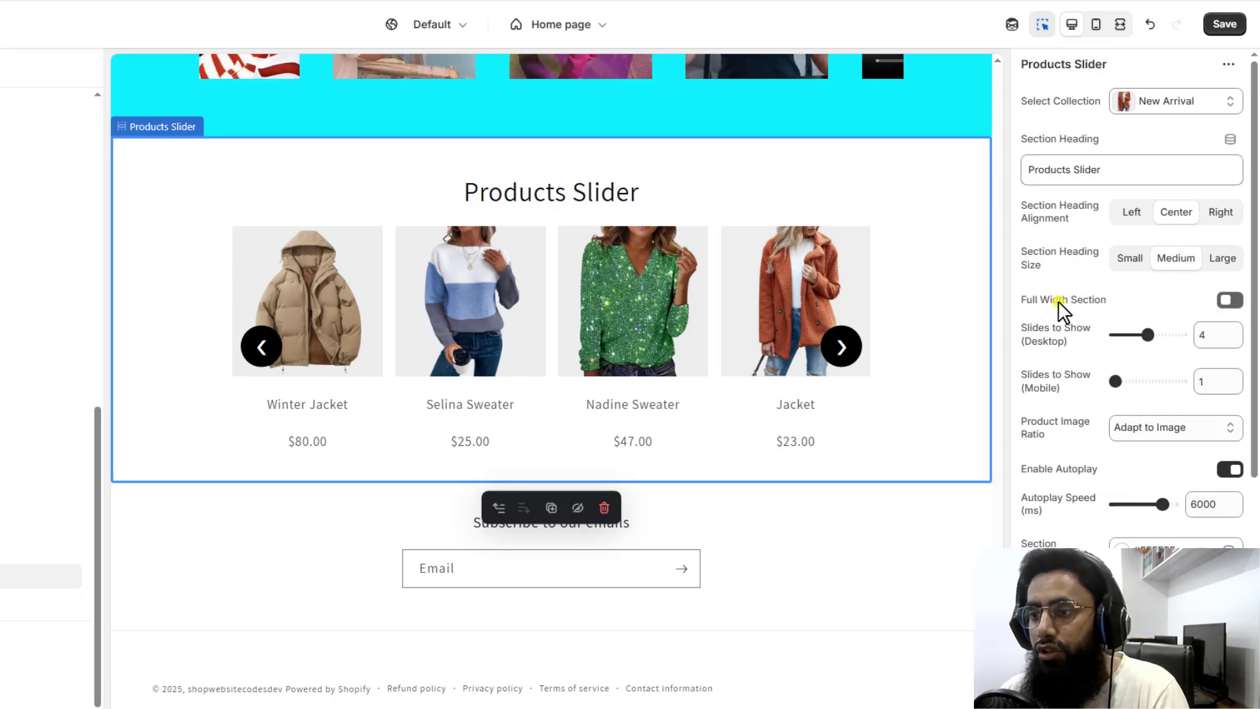
- Make the slider full width, save, and try three then four products per slide on desktop
{"action": "left_click", "coordinate": [1231, 301]}
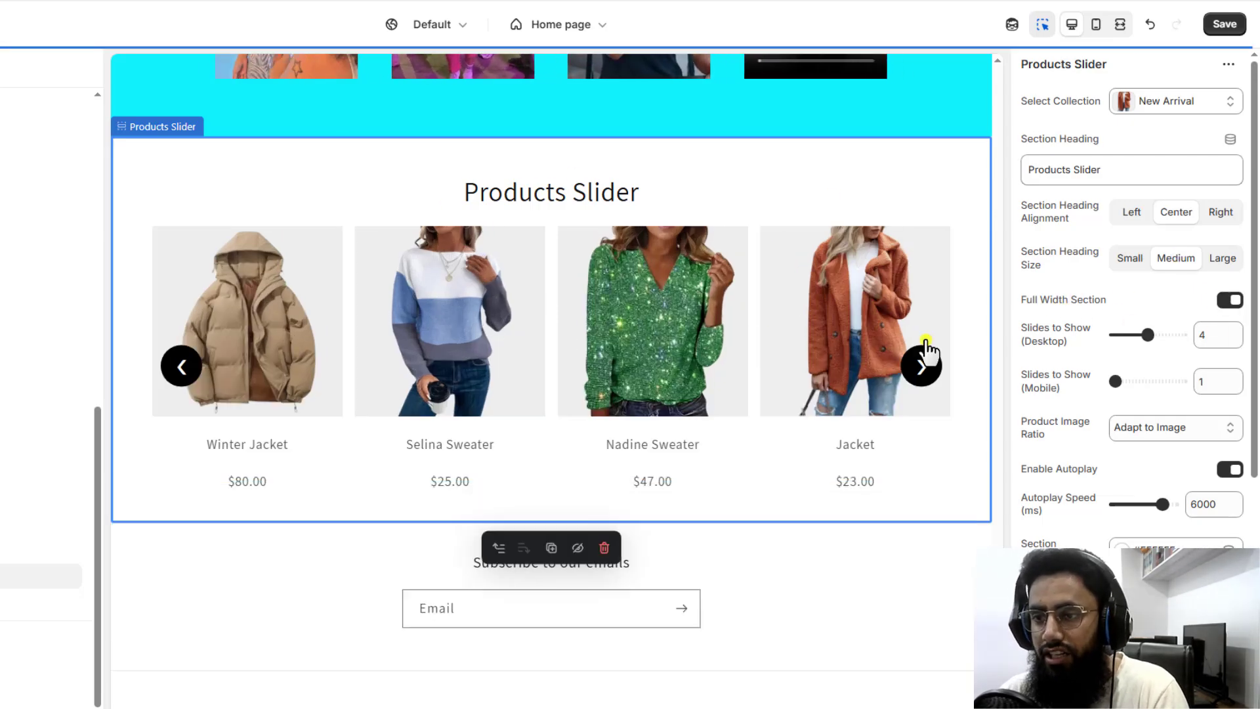
{"action": "left_click", "coordinate": [1225, 24]}
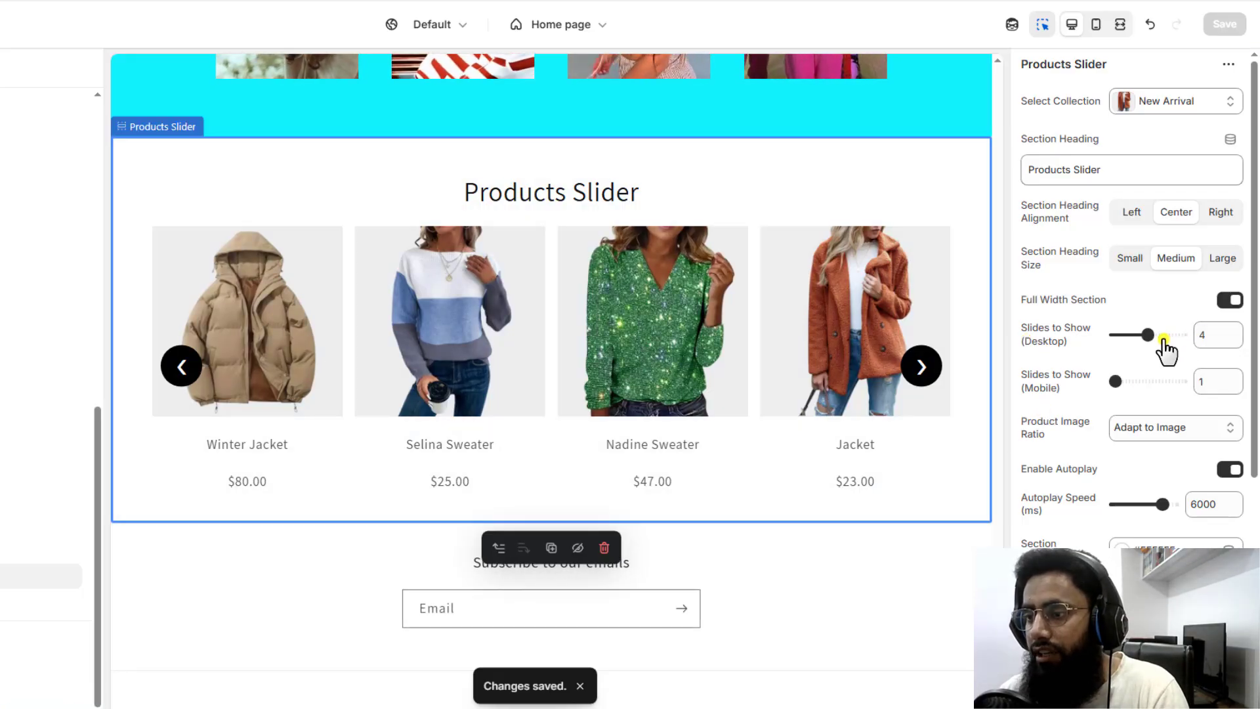
{"action": "left_click_drag", "start_coordinate": [1164, 342], "coordinate": [1134, 335]}
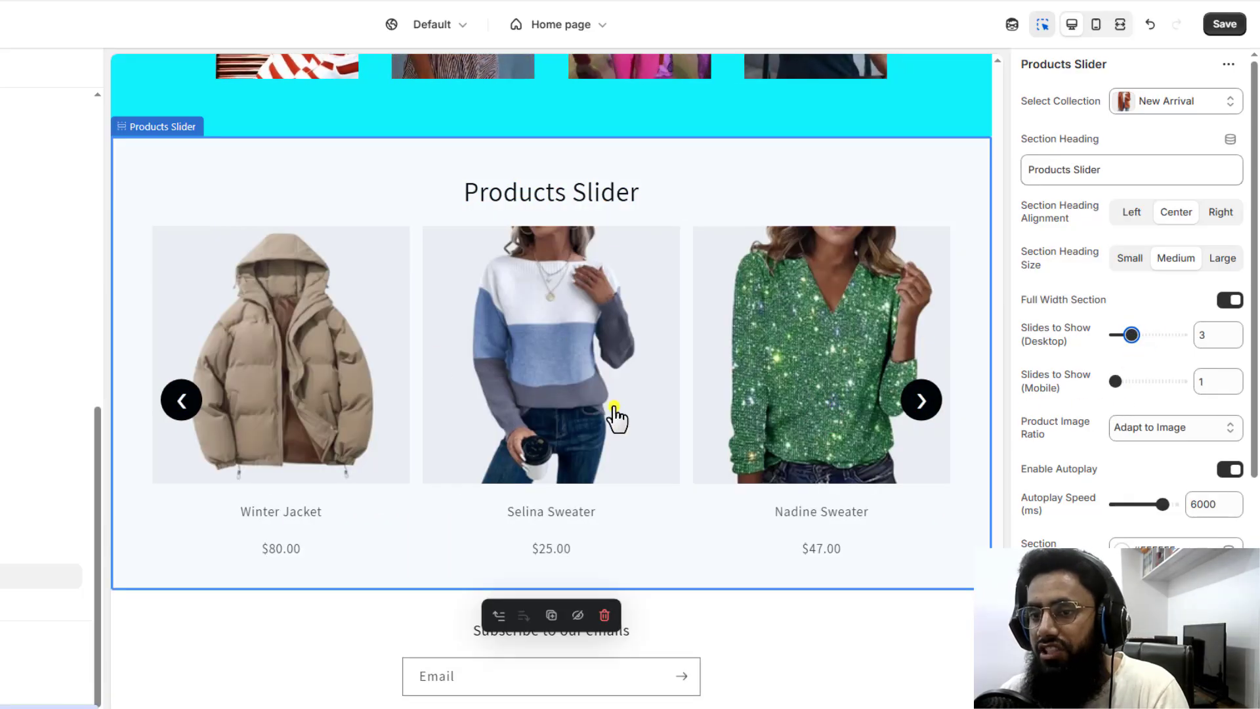
{"action": "left_click_drag", "start_coordinate": [1132, 335], "coordinate": [1148, 335]}
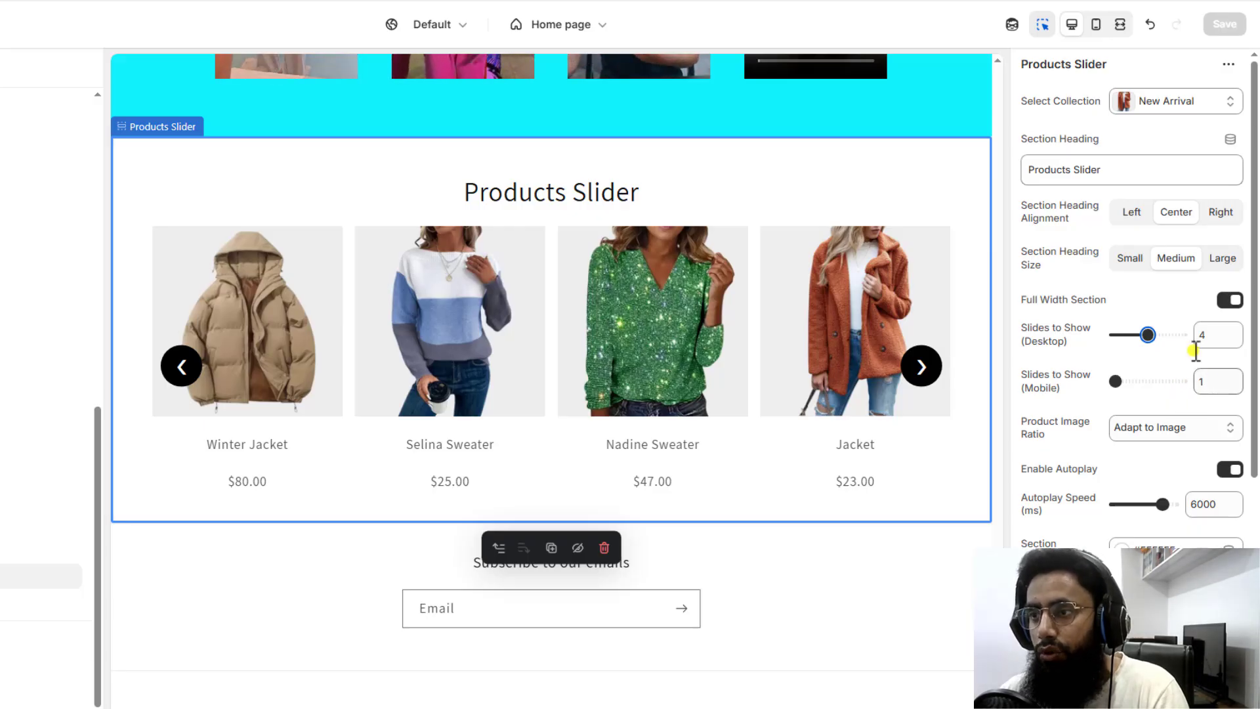
- In mobile preview try two then one product per slide, then return to desktop view
{"action": "left_click", "coordinate": [1095, 27]}
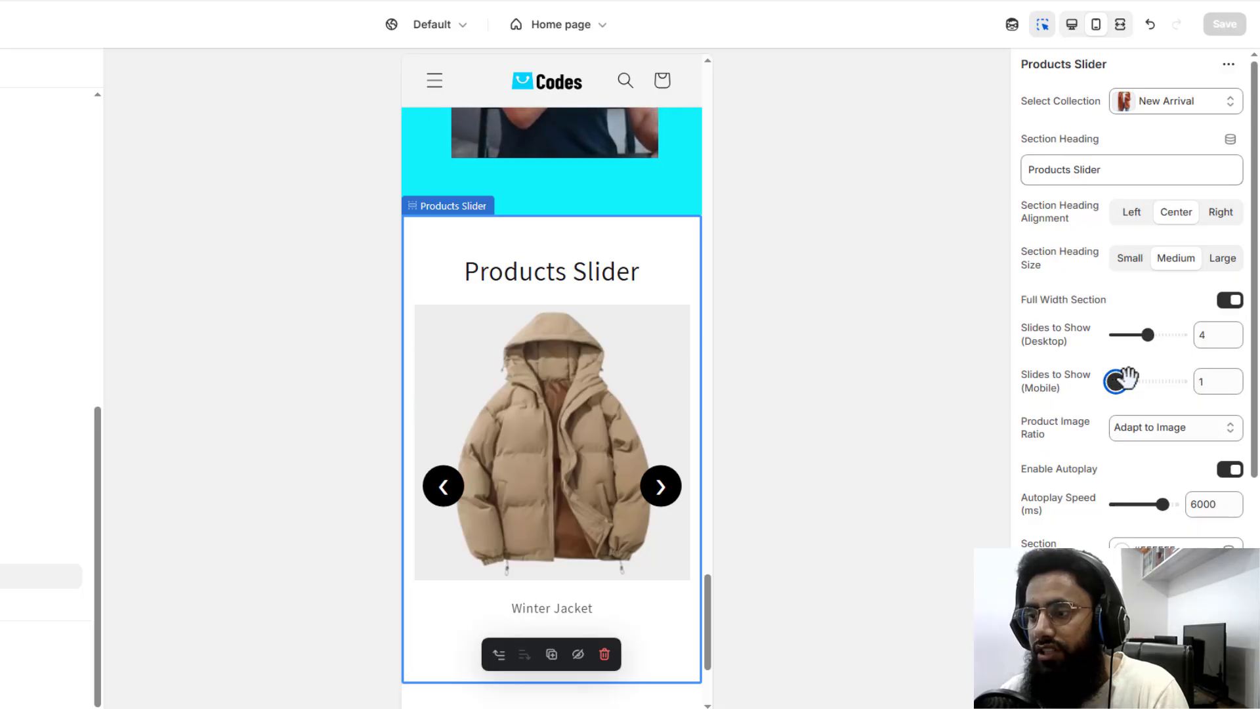
{"action": "left_click_drag", "start_coordinate": [1127, 380], "coordinate": [1148, 381]}
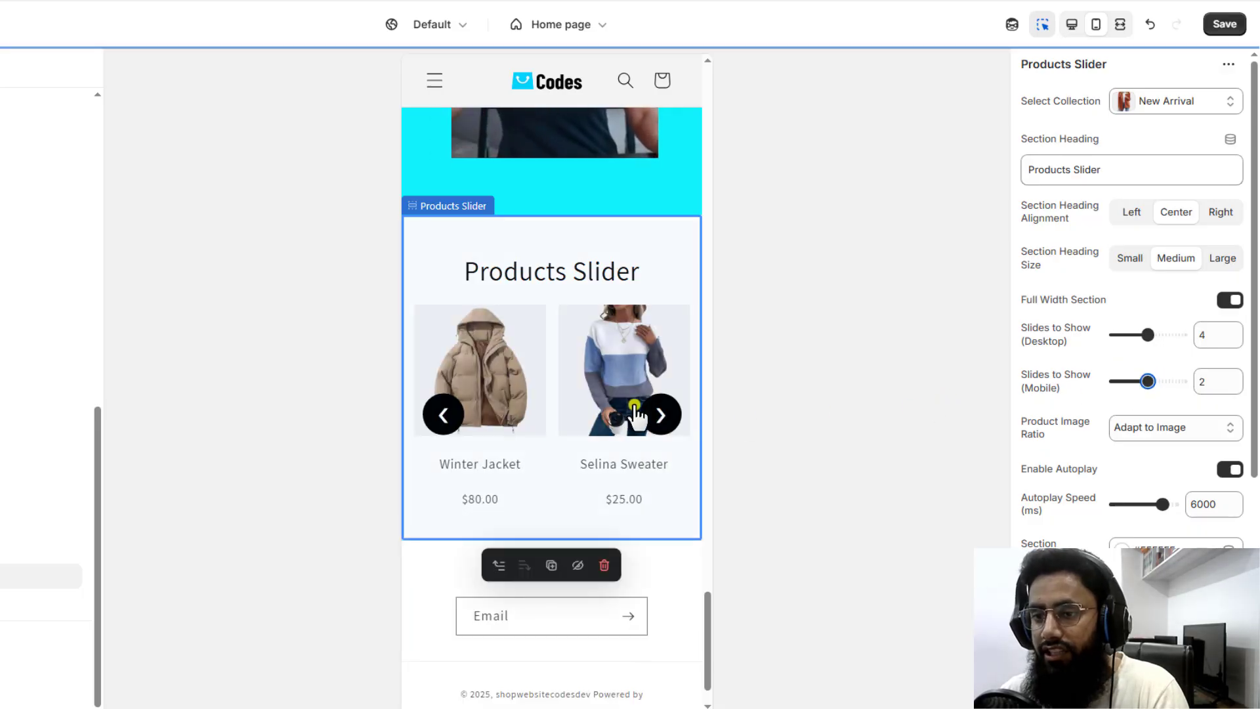
{"action": "left_click_drag", "start_coordinate": [1070, 373], "coordinate": [1072, 384]}
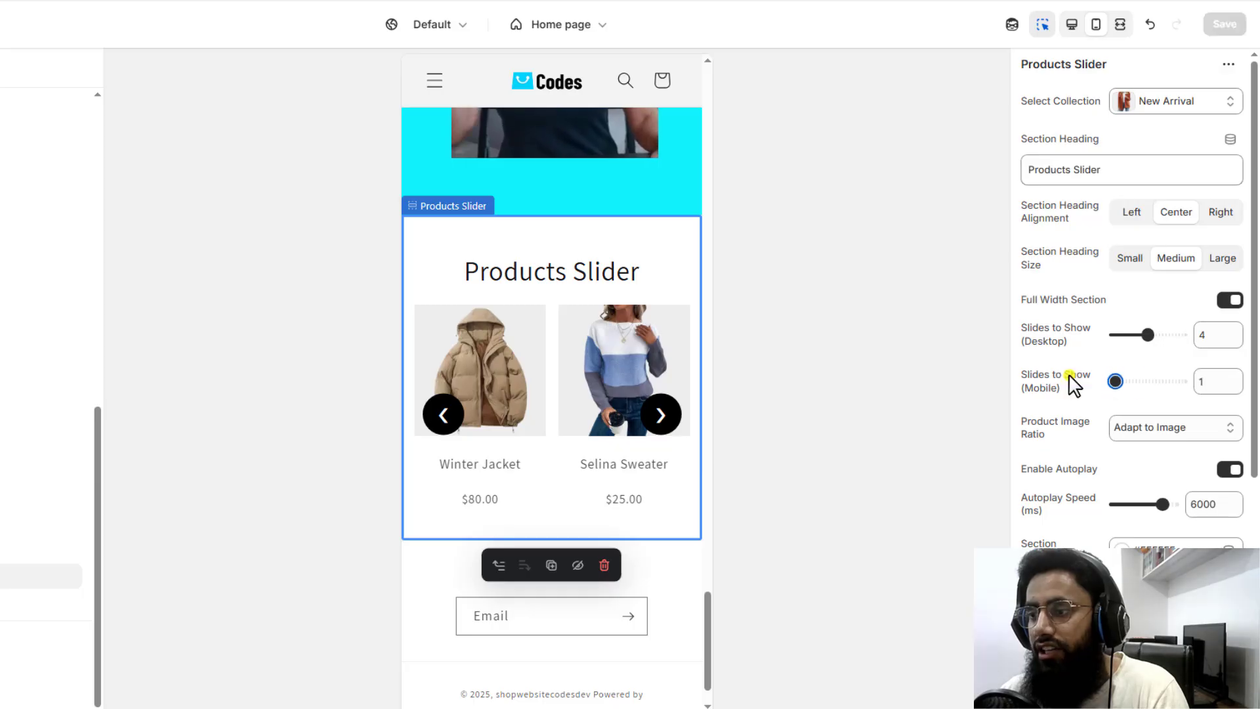
{"action": "left_click", "coordinate": [1072, 24]}
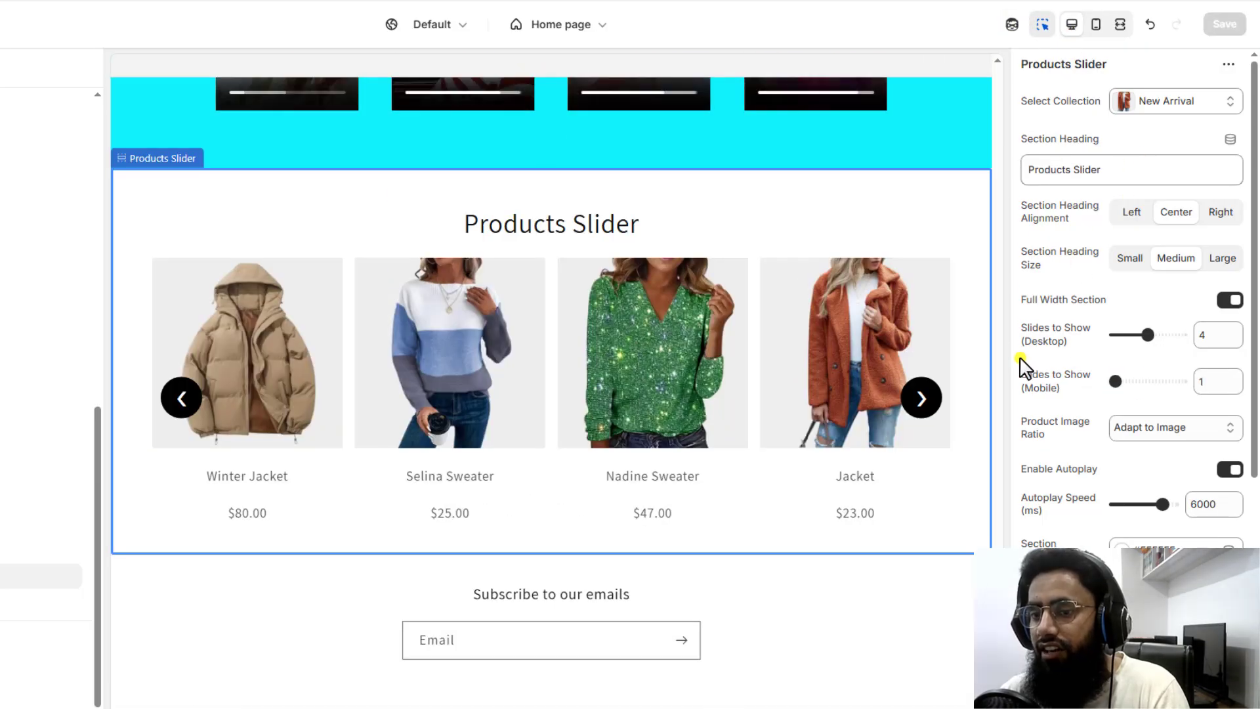
- Try Circle, then set Product Image Ratio to Portrait (2:3) and enable autoplay at 6000 ms
{"action": "scroll", "coordinate": [1181, 447], "scroll_direction": "down", "scroll_amount": 3}
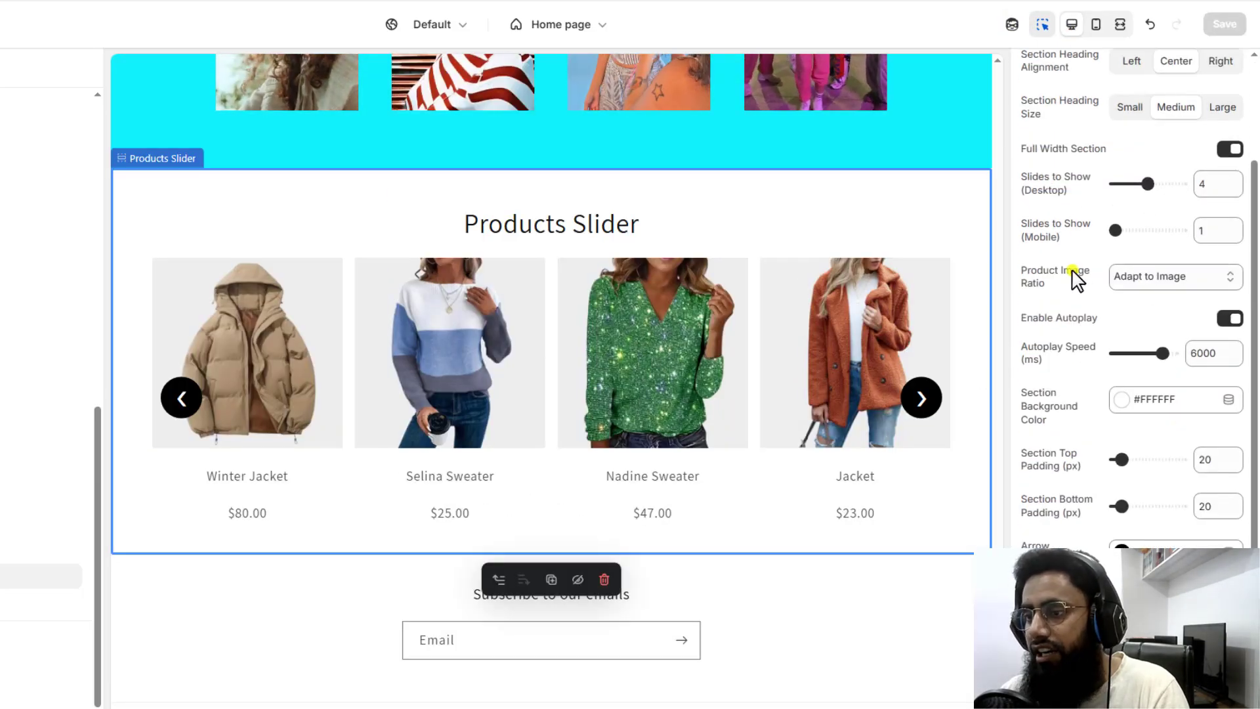
{"action": "left_click", "coordinate": [1162, 277]}
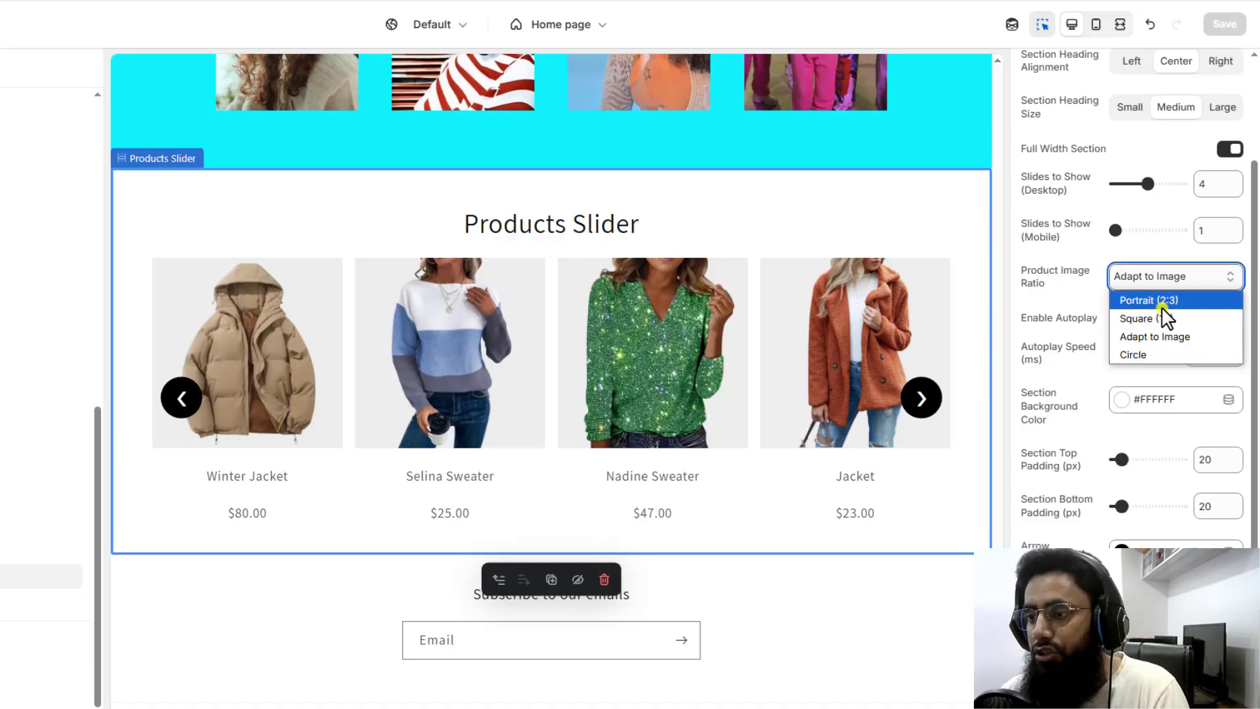
{"action": "left_click", "coordinate": [1139, 355]}
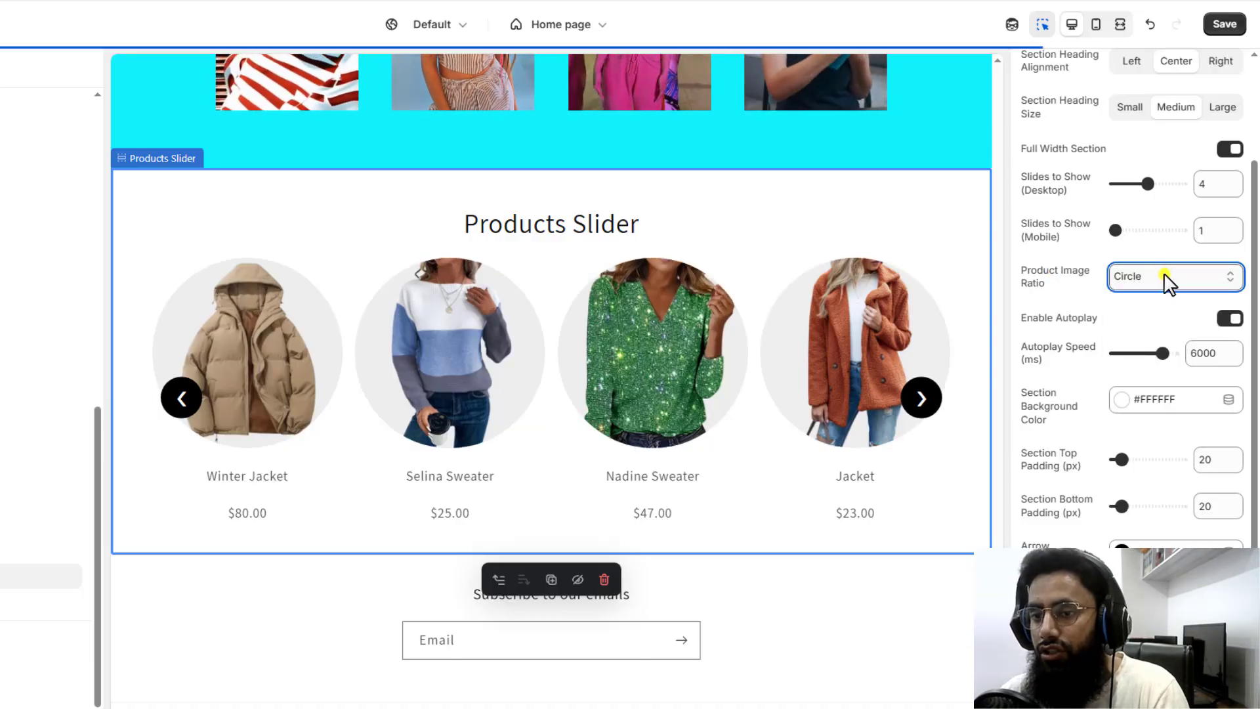
{"action": "left_click", "coordinate": [1168, 281]}
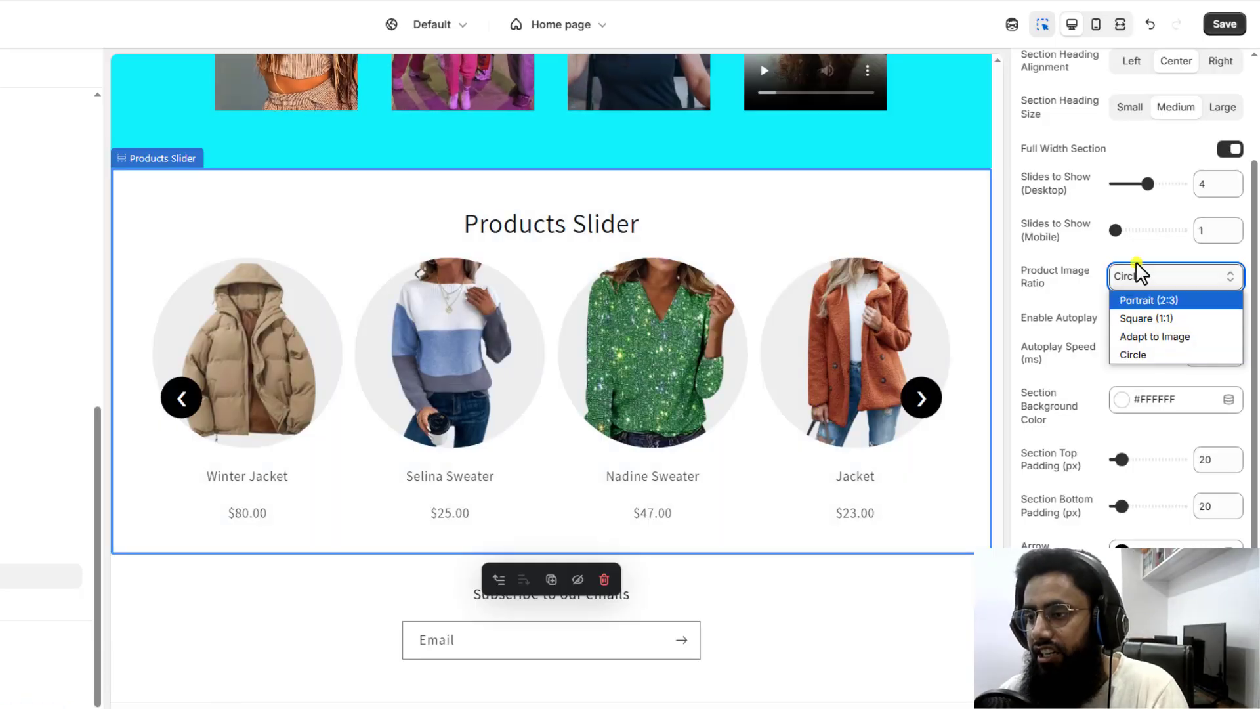
{"action": "left_click", "coordinate": [1148, 301]}
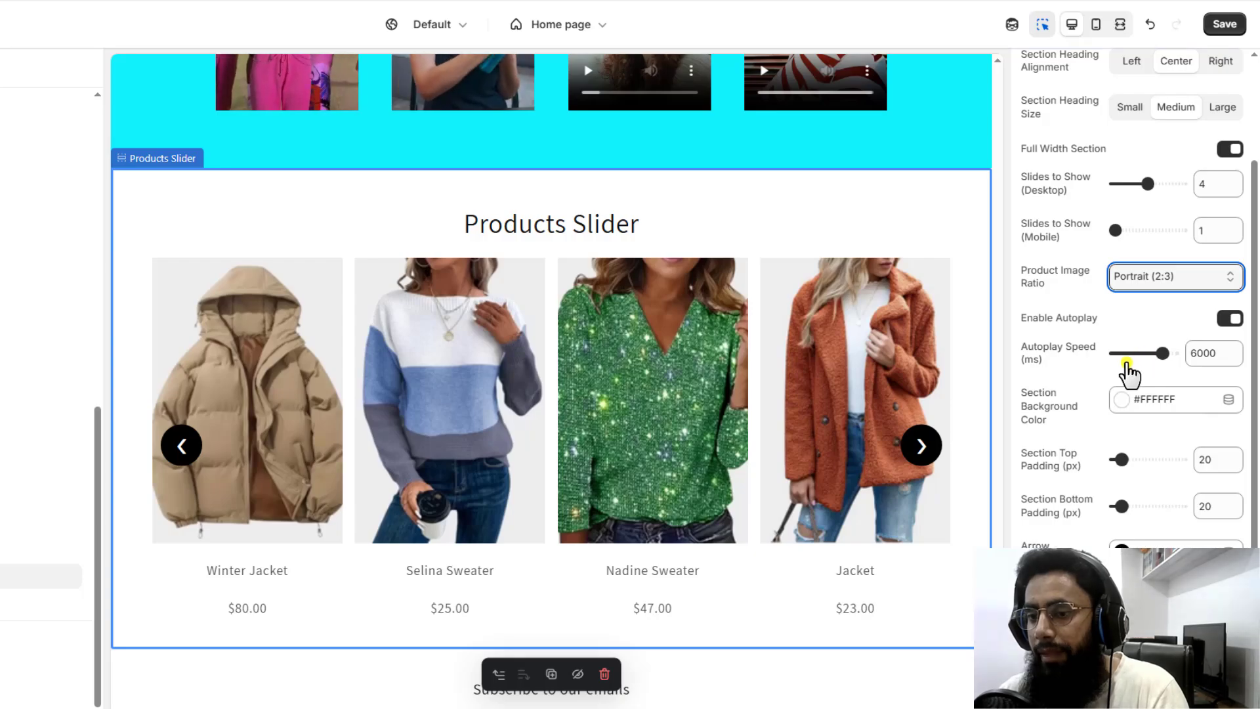
{"action": "scroll", "coordinate": [1118, 368], "scroll_direction": "down", "scroll_amount": 1}
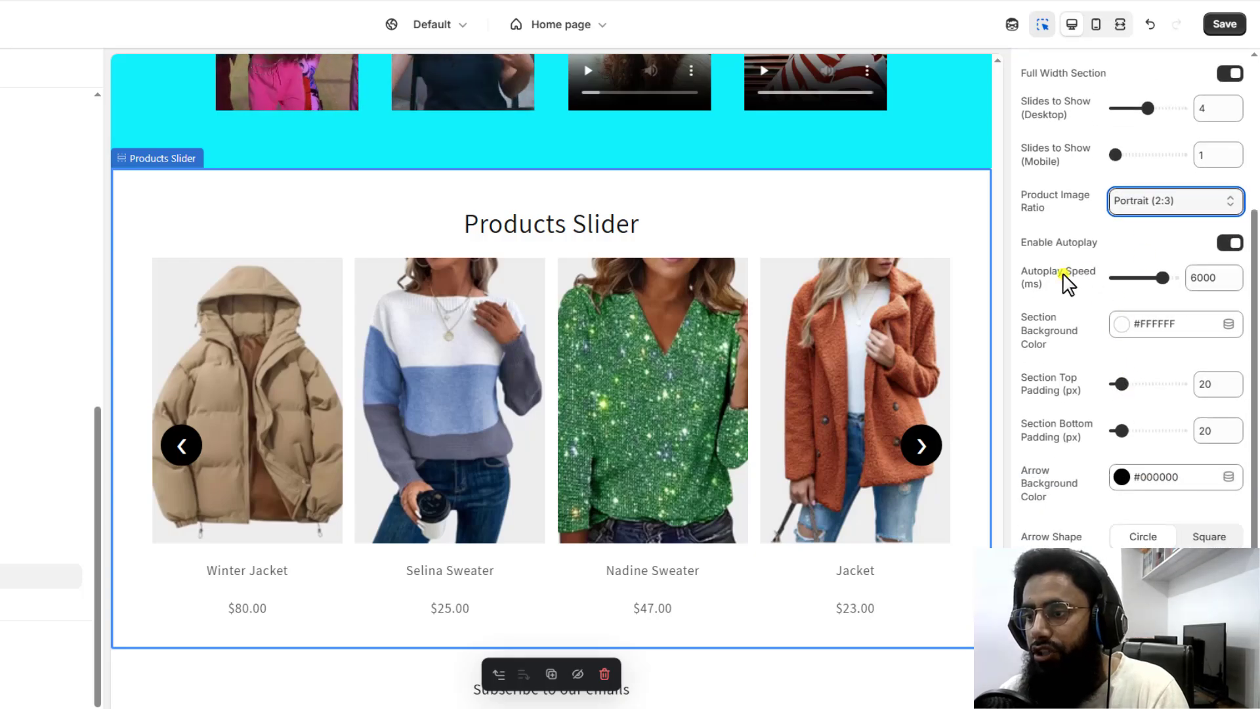
{"action": "left_click", "coordinate": [1225, 243]}
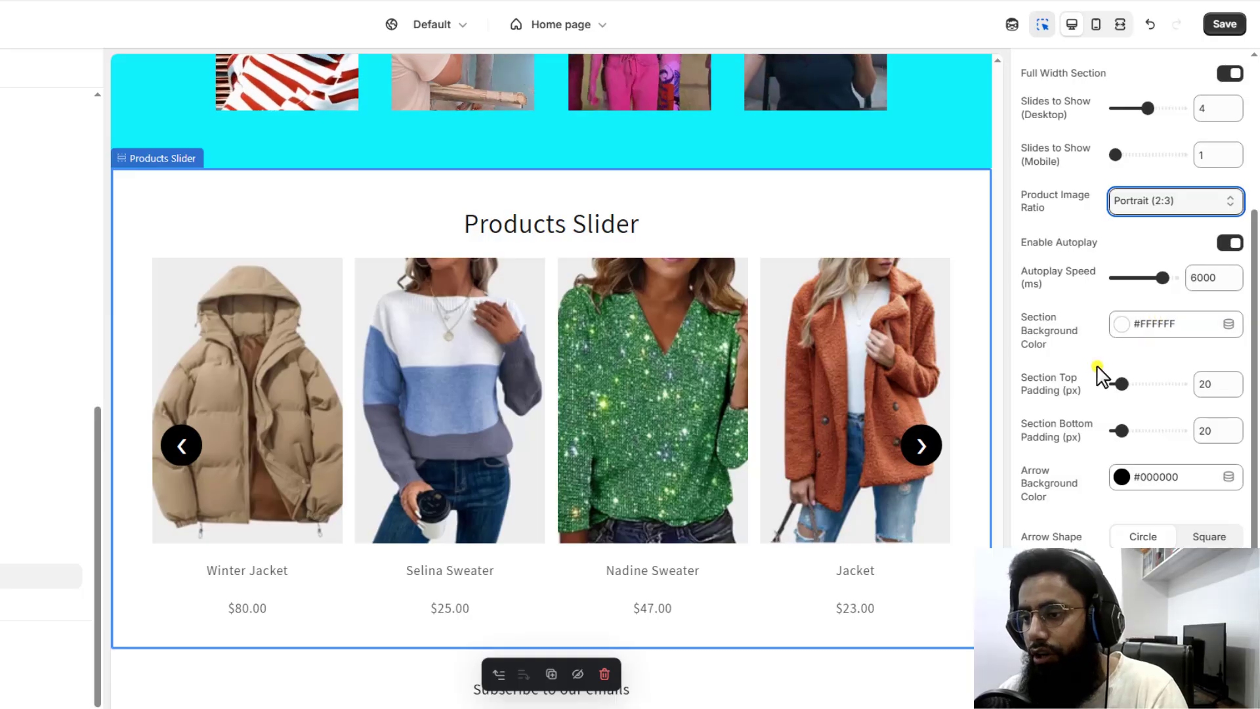
- After trying lavender, set the background to cream #FDF5E6 with 60 px top and 80 px bottom padding
{"action": "left_click", "coordinate": [1144, 328]}
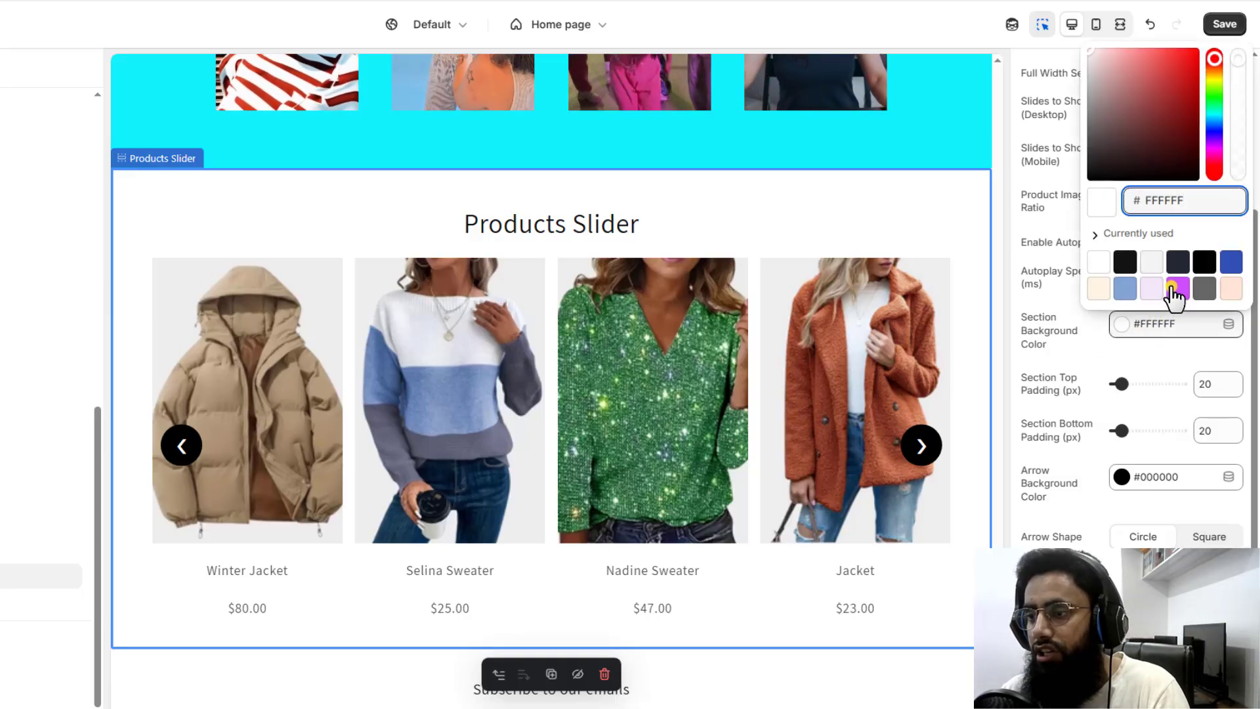
{"action": "left_click", "coordinate": [1152, 289]}
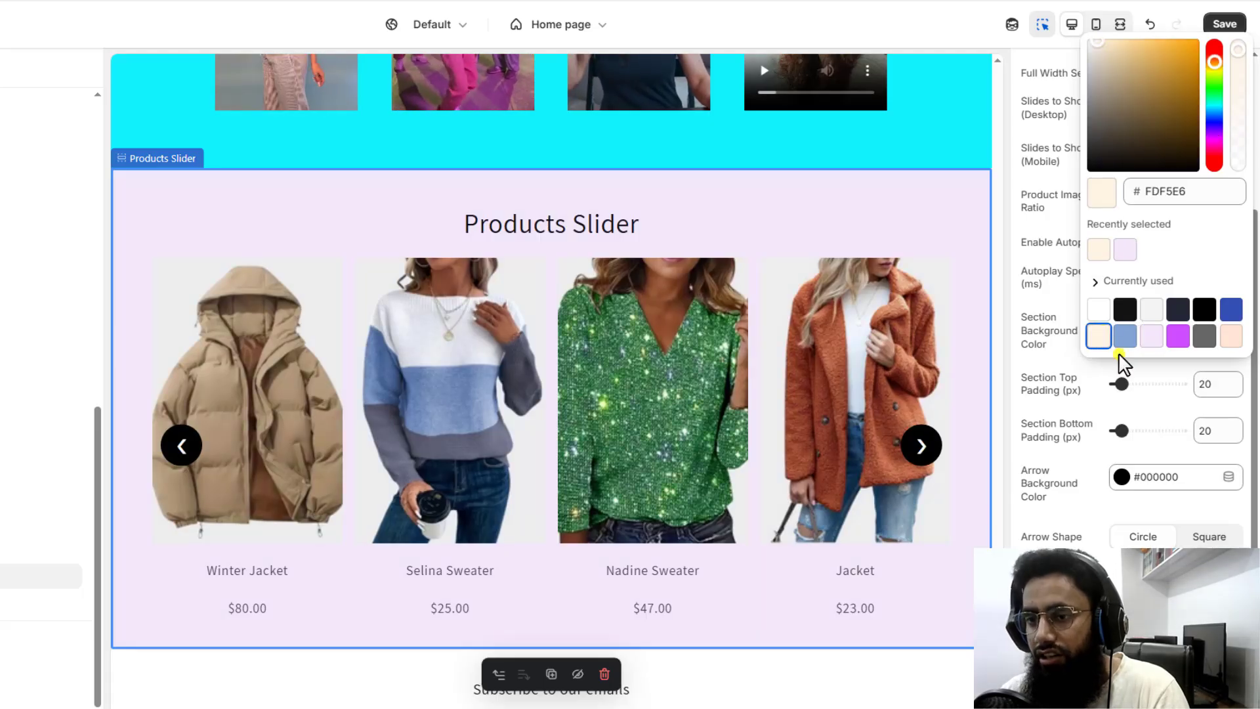
{"action": "left_click", "coordinate": [1103, 335]}
{"action": "scroll", "coordinate": [1116, 437], "scroll_direction": "down", "scroll_amount": 1}
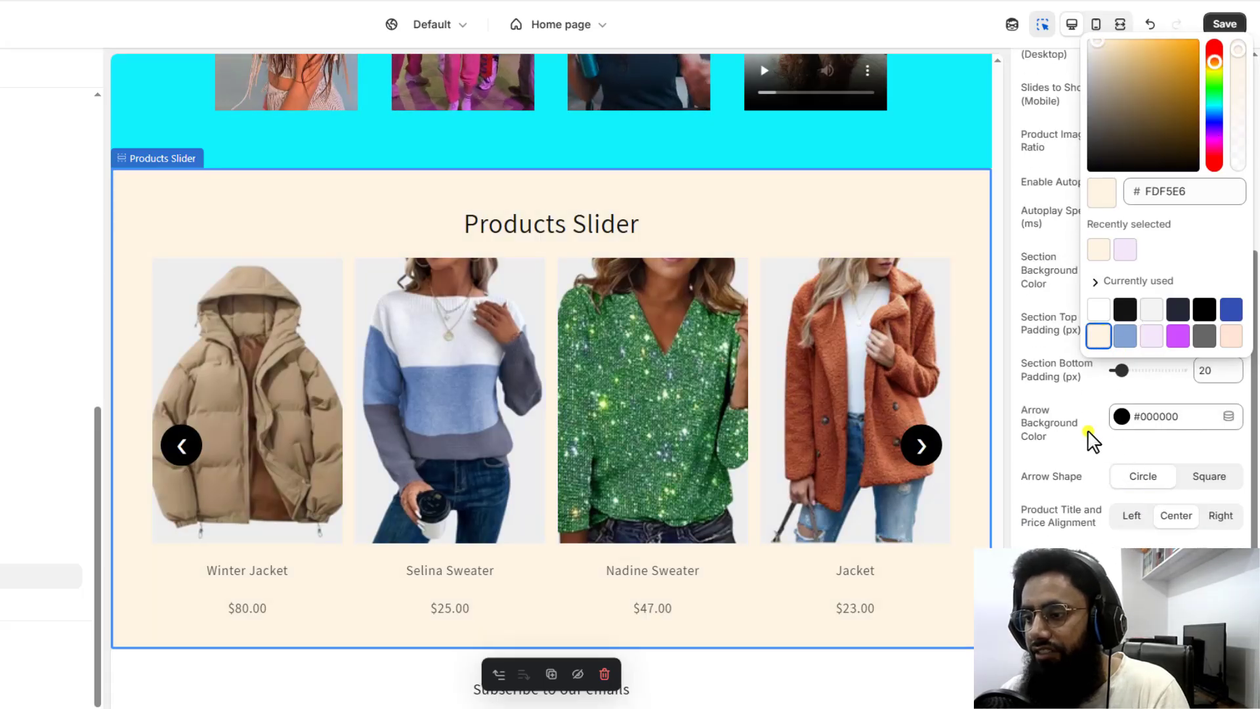
{"action": "left_click", "coordinate": [1145, 420]}
{"action": "left_click", "coordinate": [1045, 336]}
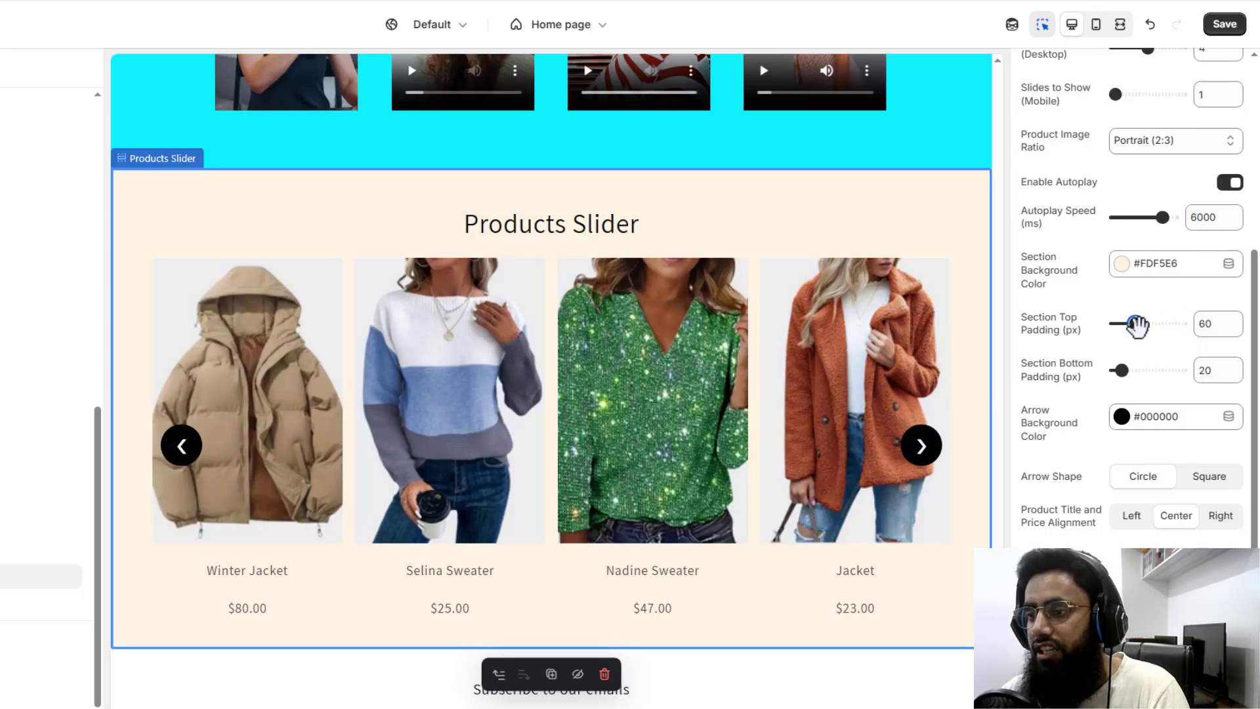
{"action": "left_click", "coordinate": [1141, 371]}
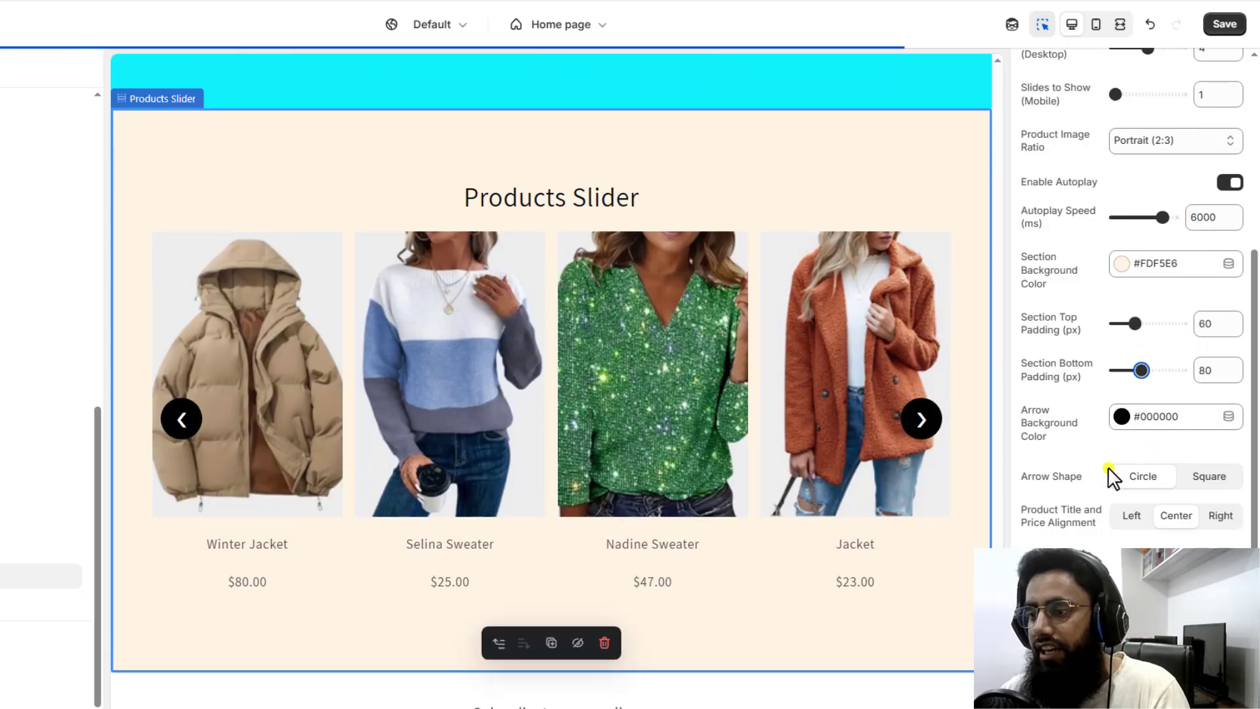
- Make the slider arrows #CE4EFF circles, after trying Square, and left-align product titles and prices
{"action": "left_click", "coordinate": [1163, 424]}
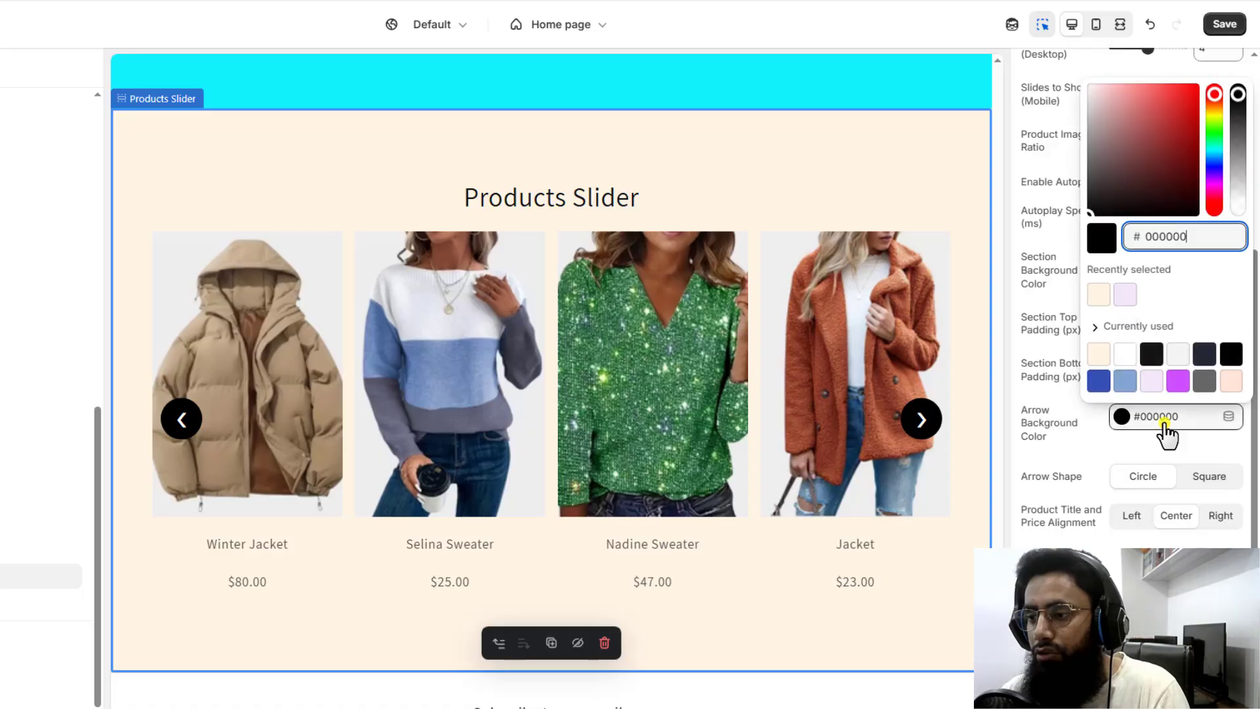
{"action": "left_click", "coordinate": [1177, 386]}
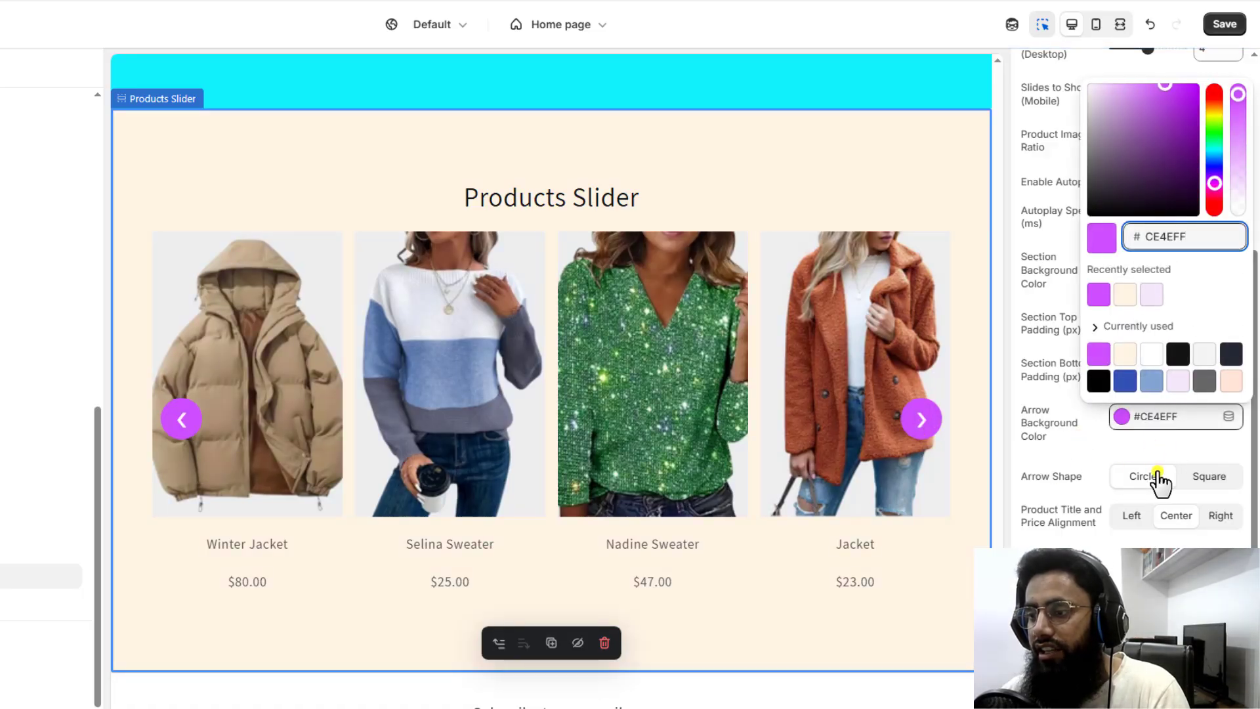
{"action": "left_click", "coordinate": [1212, 477]}
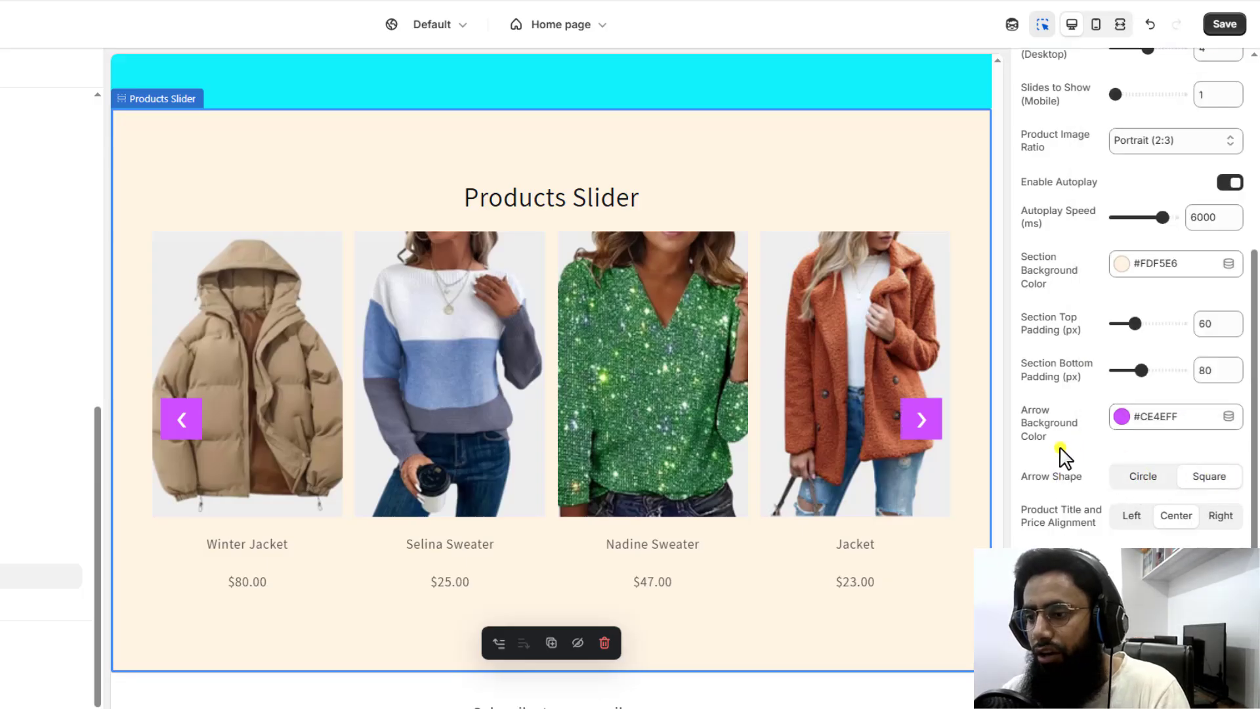
{"action": "left_click", "coordinate": [1155, 477]}
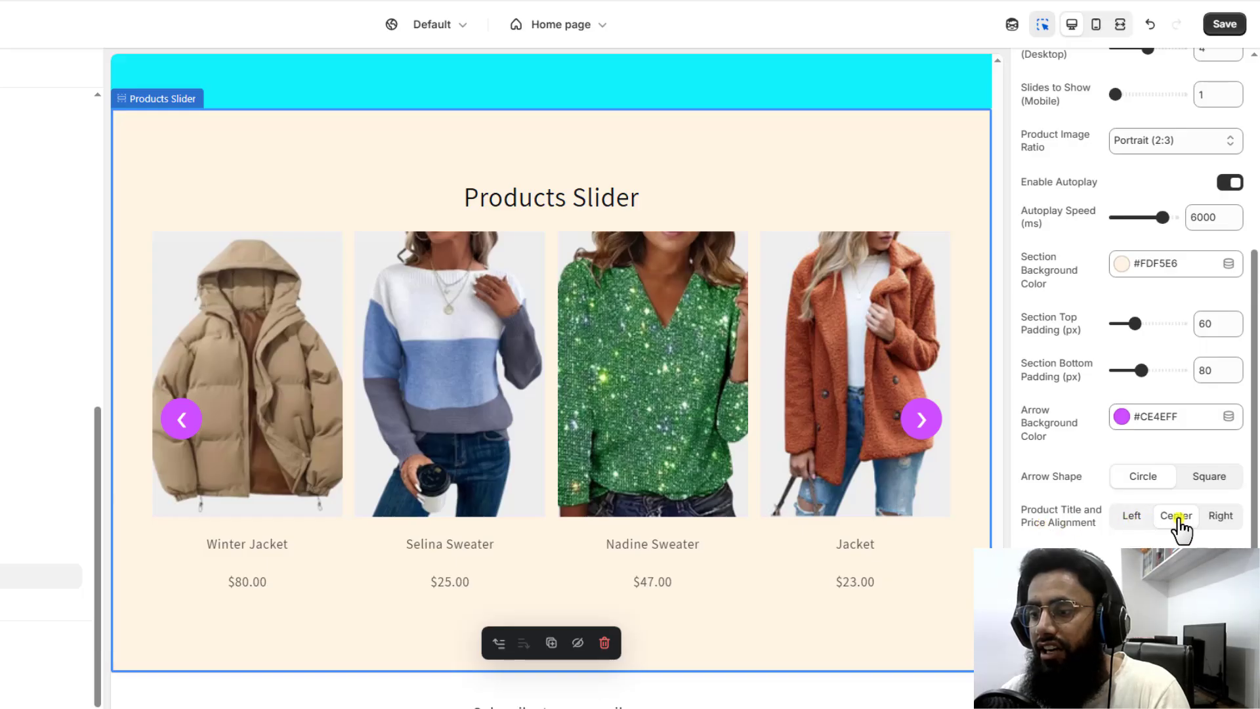
{"action": "left_click", "coordinate": [1138, 522]}
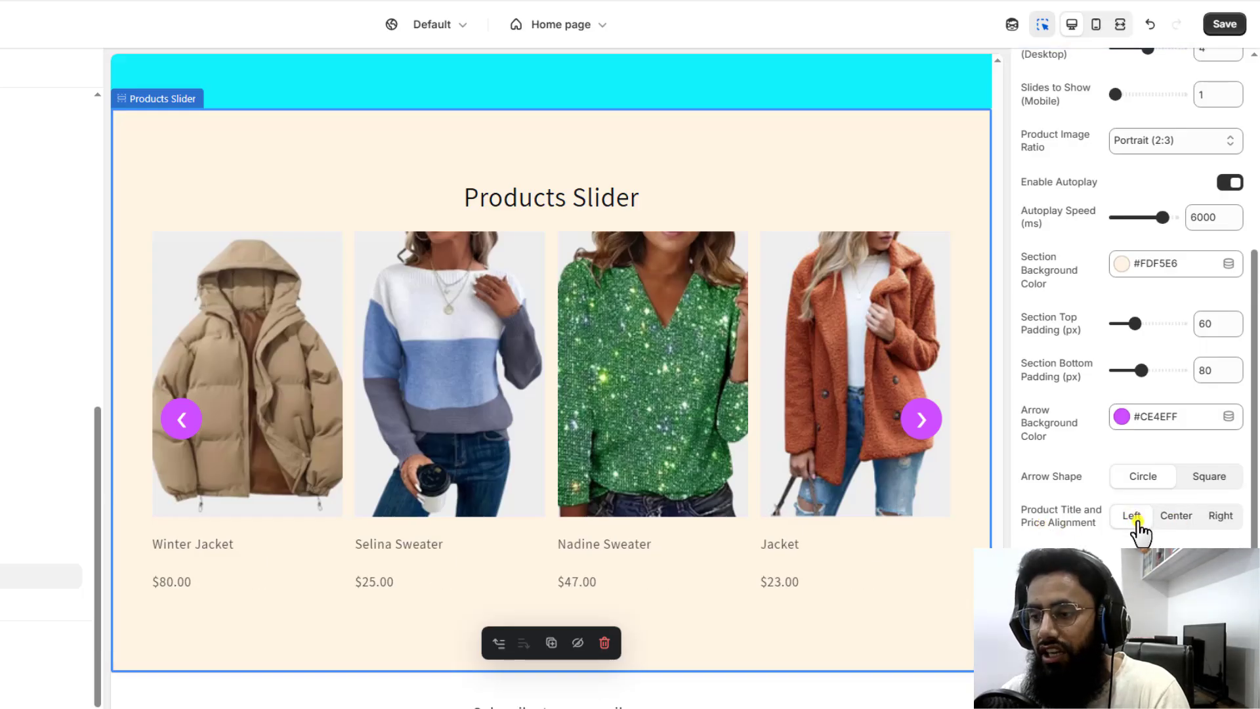
- Centre the product titles at 19 px, turn on product card shadows, and save the theme
{"action": "left_click", "coordinate": [1177, 517]}
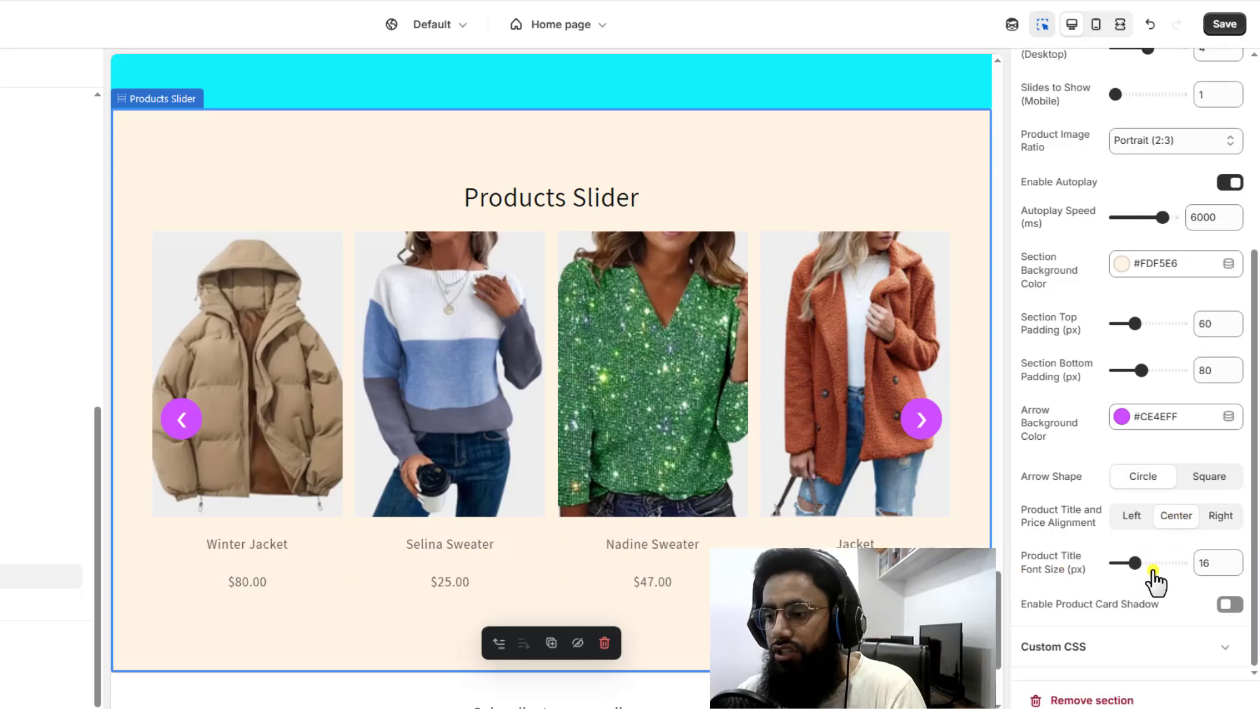
{"action": "left_click_drag", "start_coordinate": [1139, 559], "coordinate": [1162, 563]}
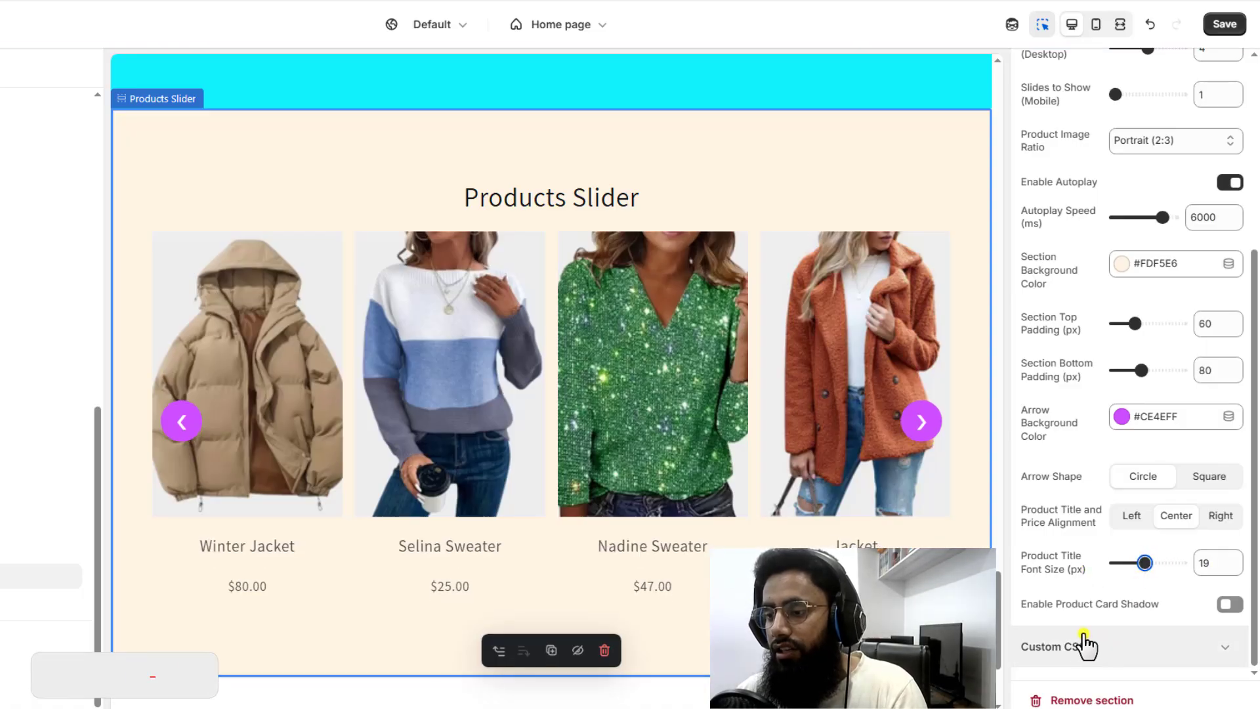
{"action": "left_click", "coordinate": [1229, 604]}
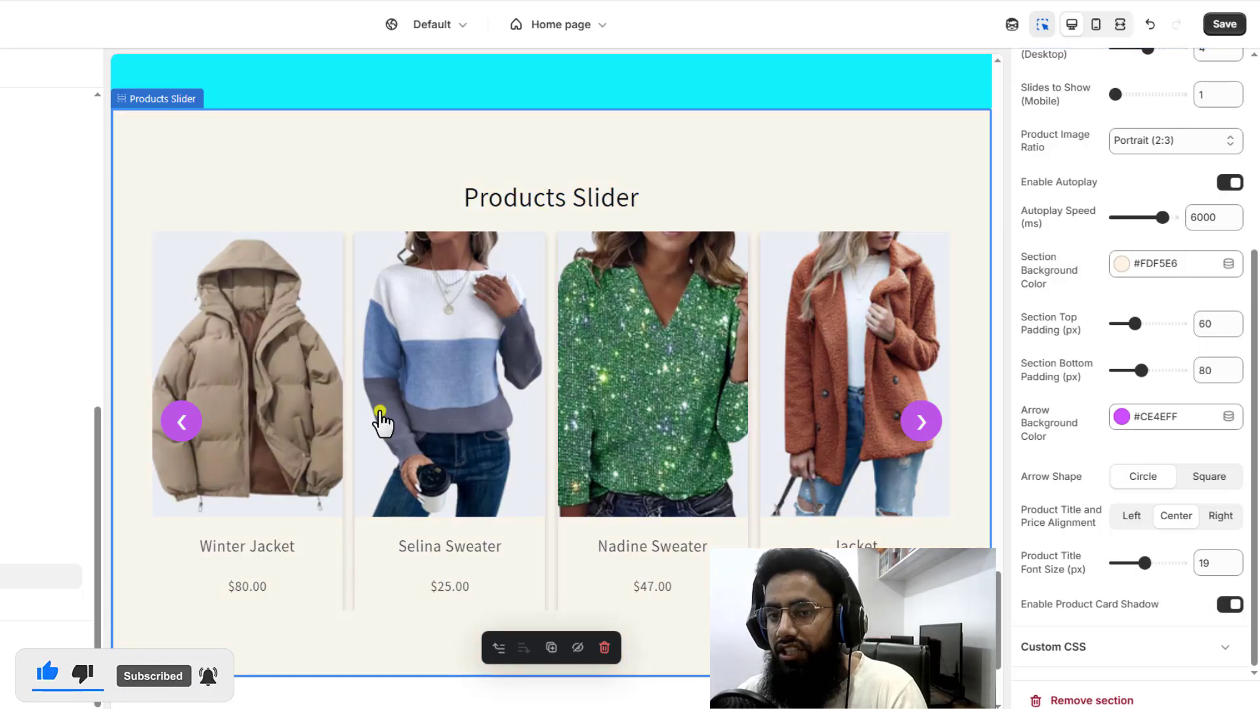
{"action": "left_click", "coordinate": [1225, 24]}
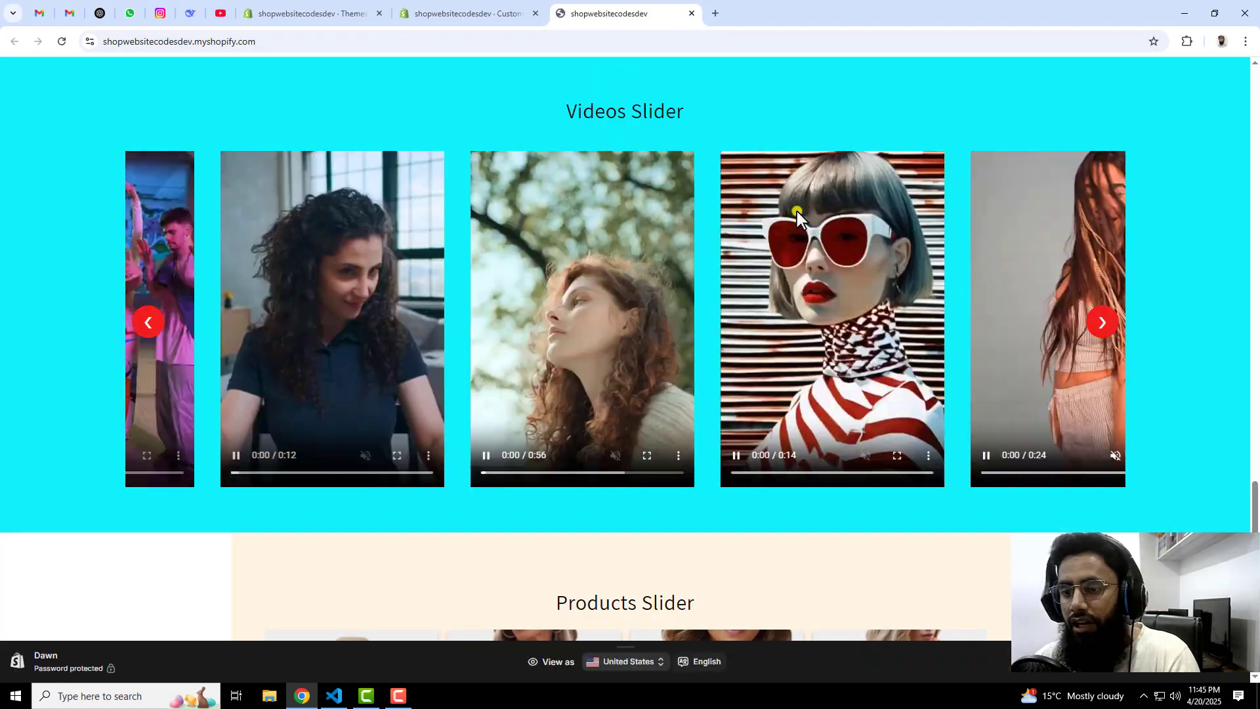
- On the live store, advance the Products Slider three times to show Jacket, Annika Sweater, Winter Jacket and Selina Sweater
{"action": "scroll", "coordinate": [797, 211], "scroll_direction": "down", "scroll_amount": 5}
{"action": "scroll", "coordinate": [1049, 337], "scroll_direction": "down", "scroll_amount": 3}
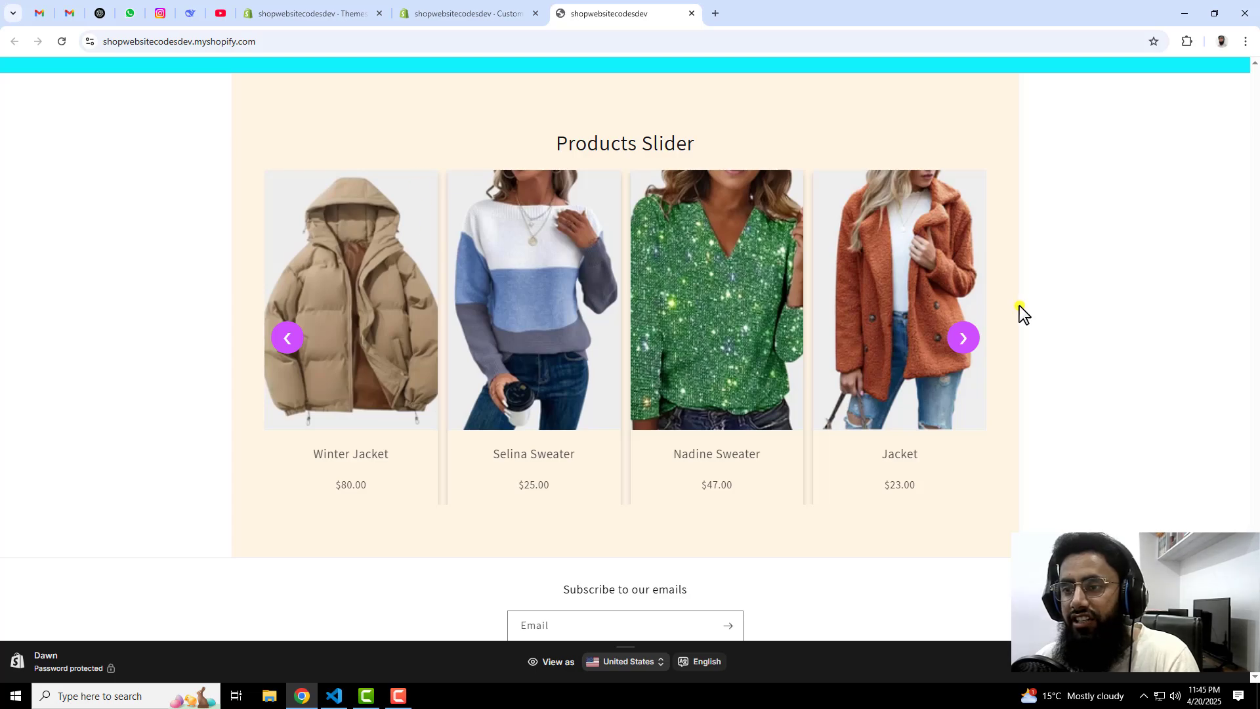
{"action": "left_click", "coordinate": [963, 338]}
{"action": "left_click", "coordinate": [963, 338]}
{"action": "left_click", "coordinate": [964, 338]}
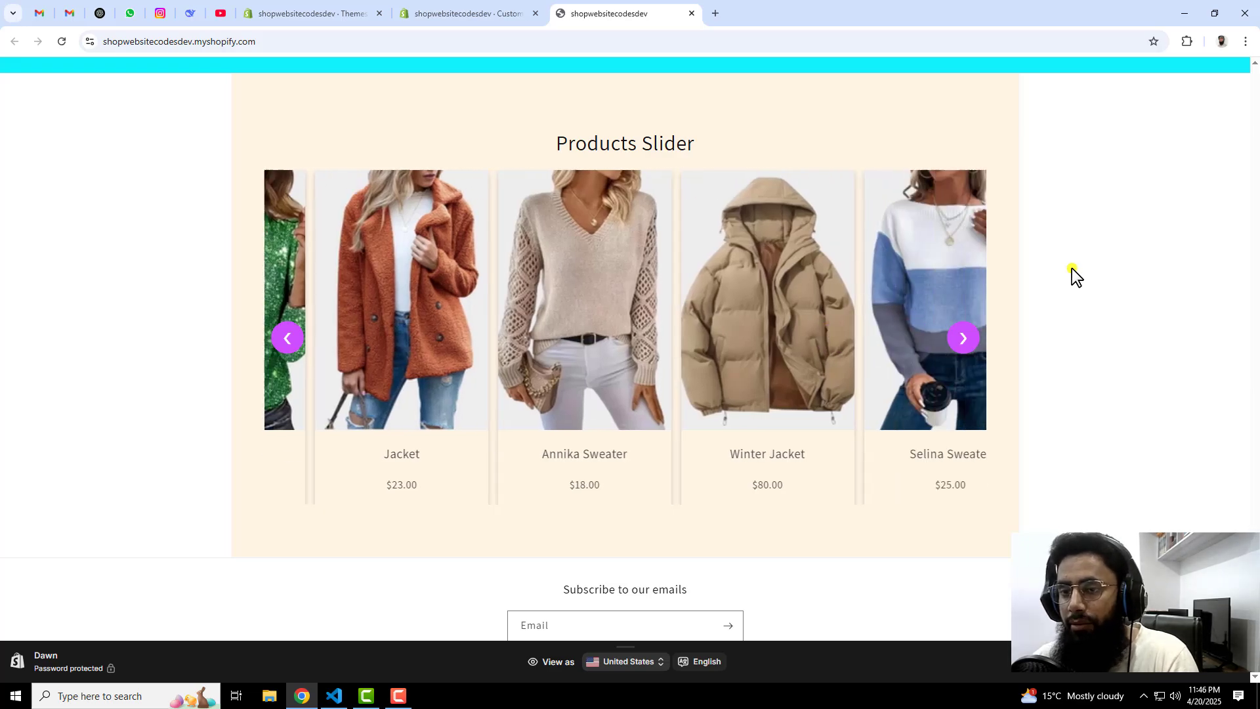
{"action": "scroll", "coordinate": [1071, 269], "scroll_direction": "up", "scroll_amount": 4}
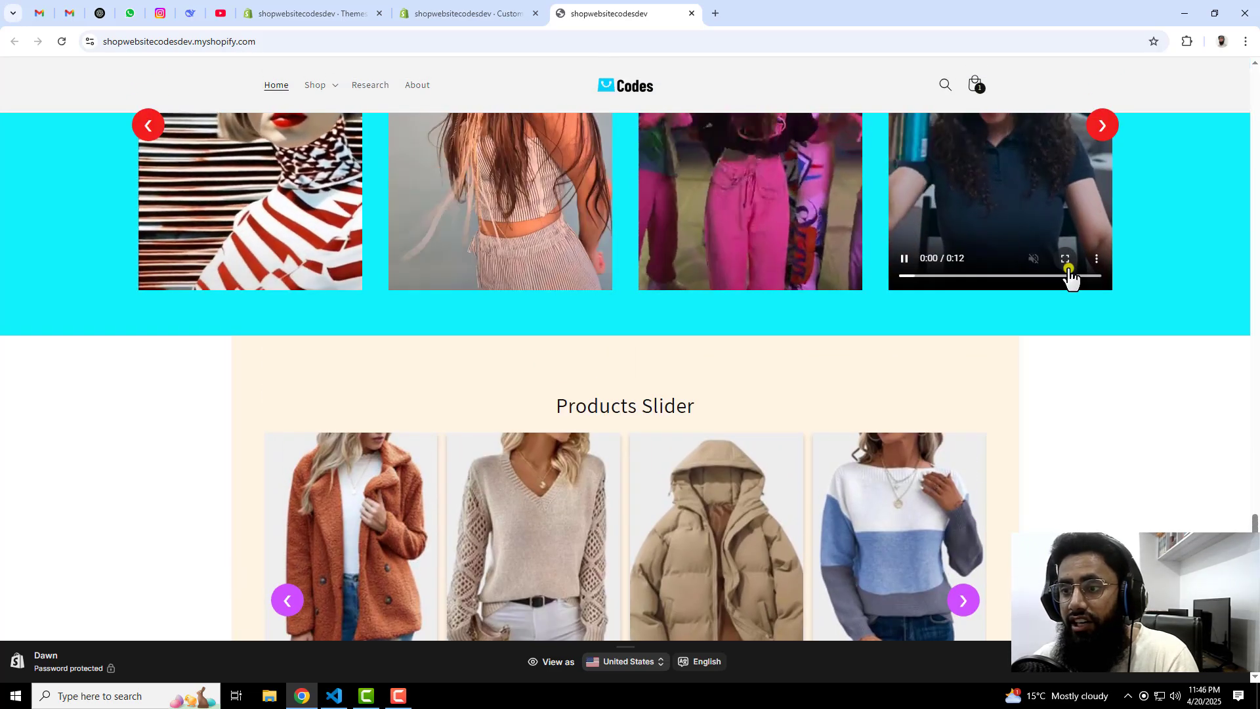
{"action": "scroll", "coordinate": [1069, 270], "scroll_direction": "up", "scroll_amount": 4}
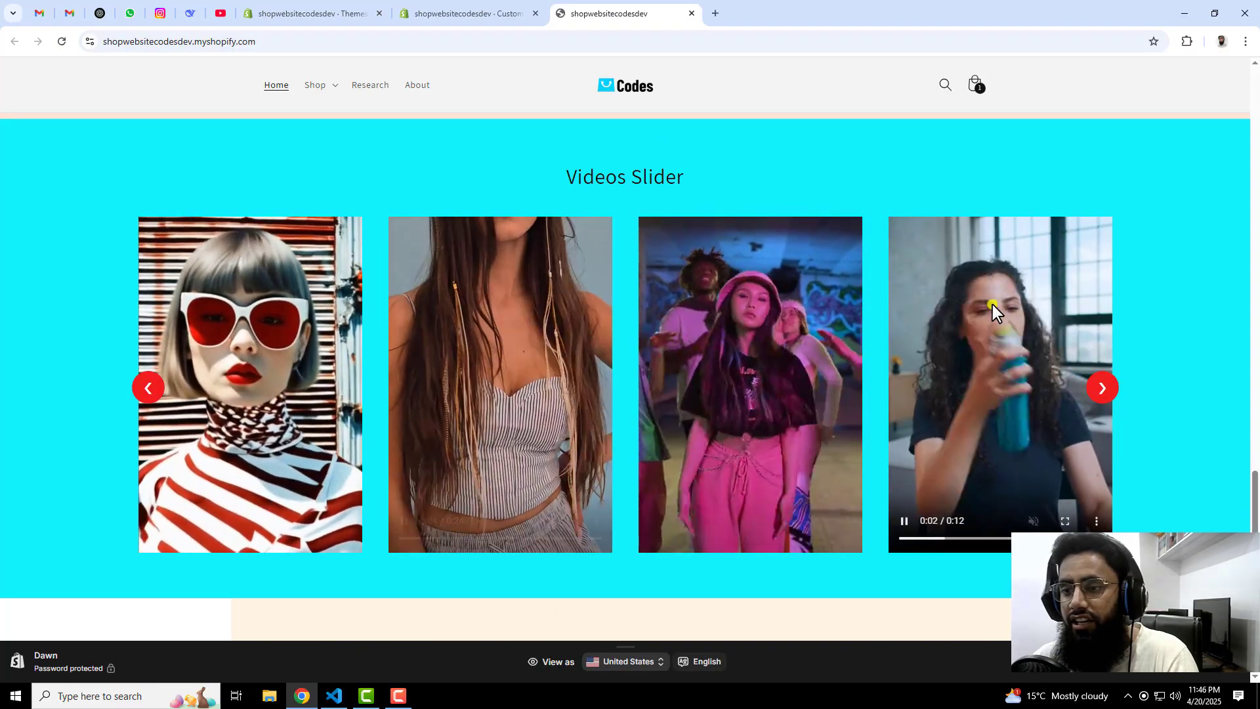
{"action": "scroll", "coordinate": [1065, 295], "scroll_direction": "up", "scroll_amount": 5}
{"action": "scroll", "coordinate": [975, 293], "scroll_direction": "up", "scroll_amount": 10}
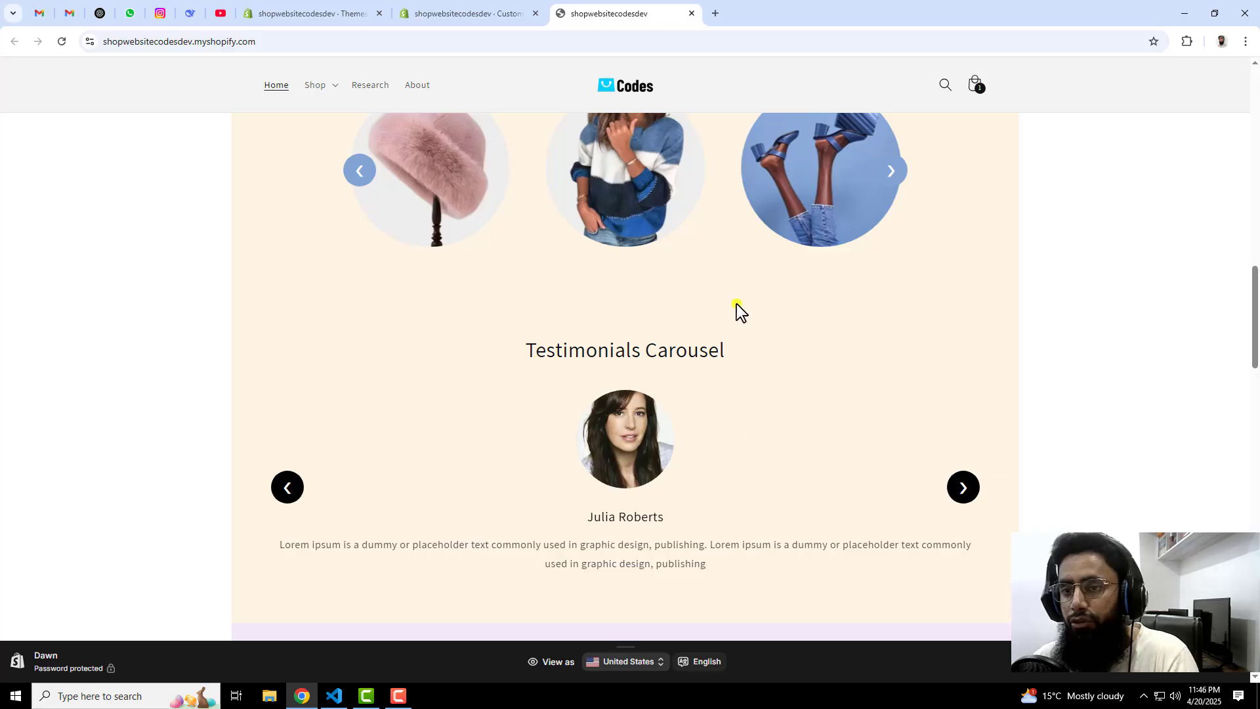
{"action": "scroll", "coordinate": [735, 308], "scroll_direction": "up", "scroll_amount": 4}
{"action": "scroll", "coordinate": [897, 341], "scroll_direction": "up", "scroll_amount": 12}
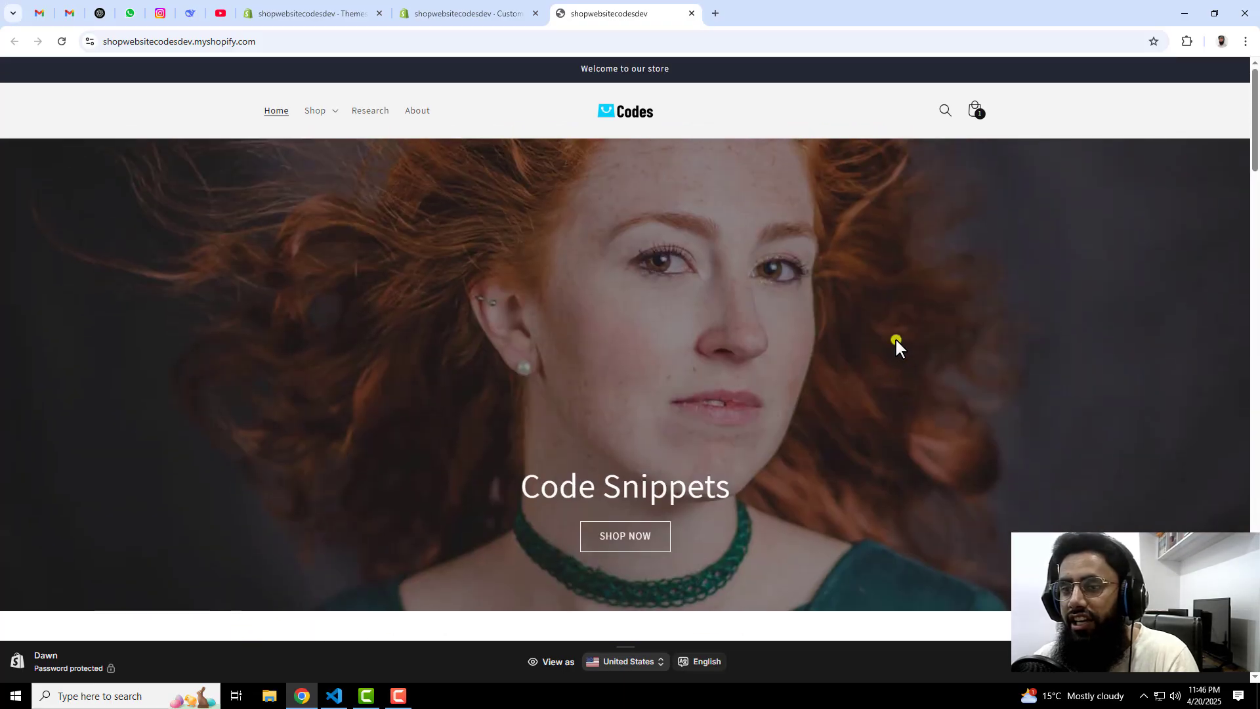
{"action": "scroll", "coordinate": [897, 340], "scroll_direction": "down", "scroll_amount": 15}
{"action": "scroll", "coordinate": [895, 342], "scroll_direction": "down", "scroll_amount": 19}
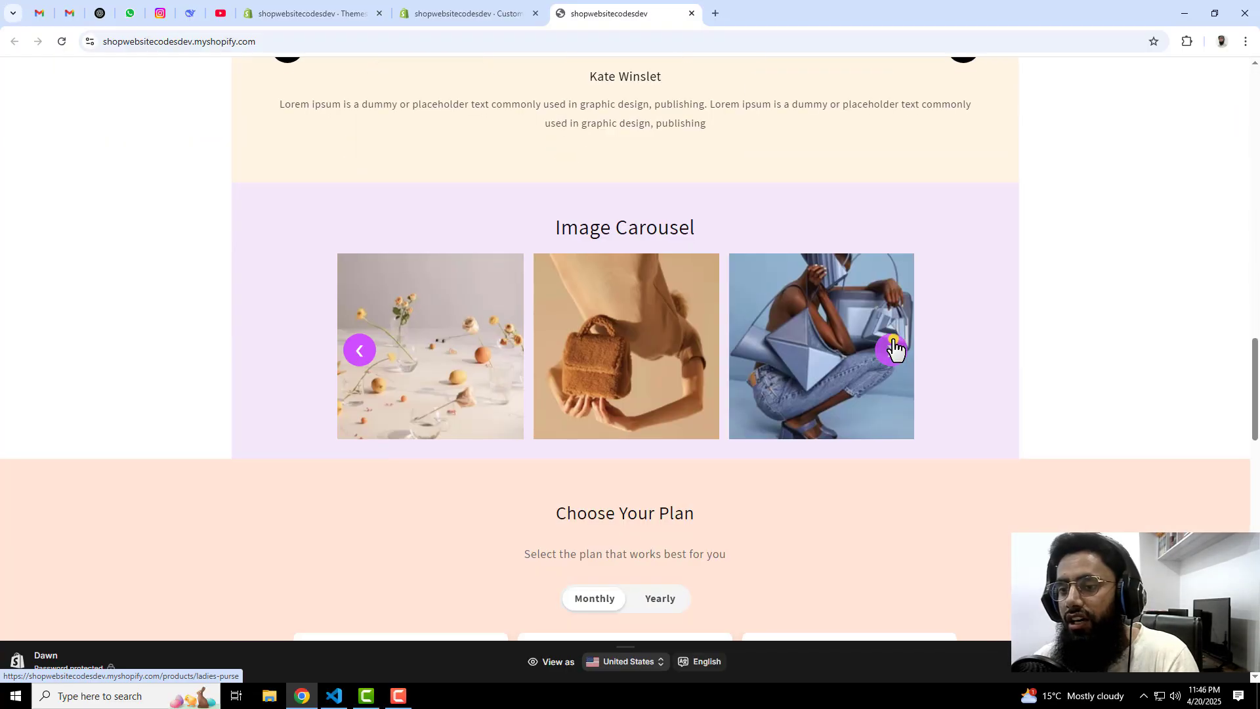
{"action": "scroll", "coordinate": [893, 340], "scroll_direction": "down", "scroll_amount": 7}
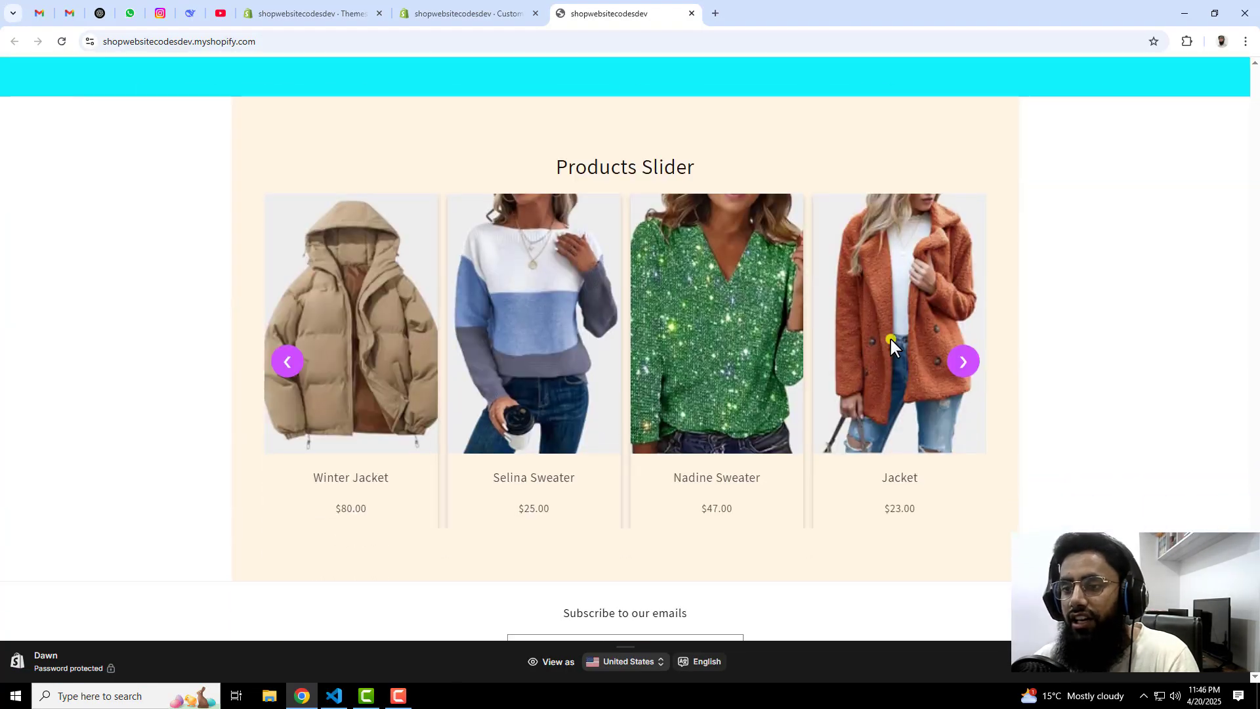